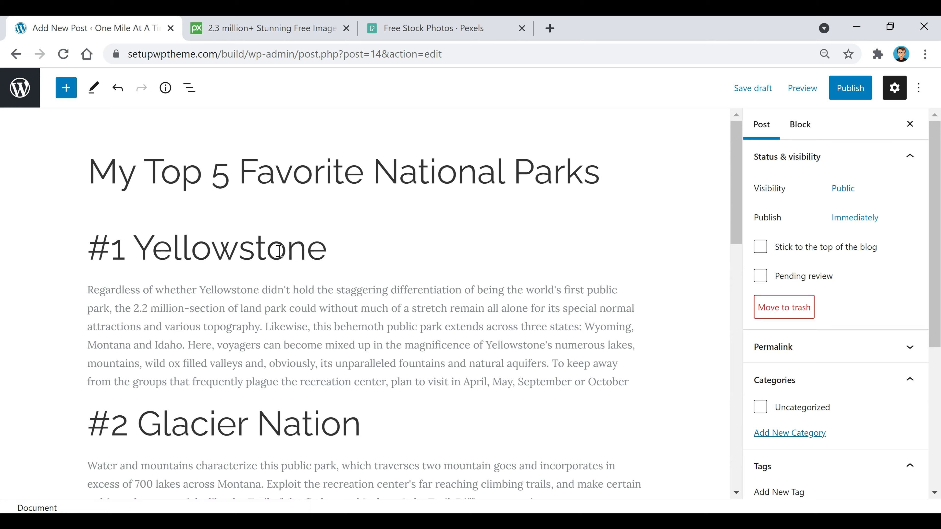
Change the "#1 Yellowstone" heading level to H3.
left_click(182, 247)
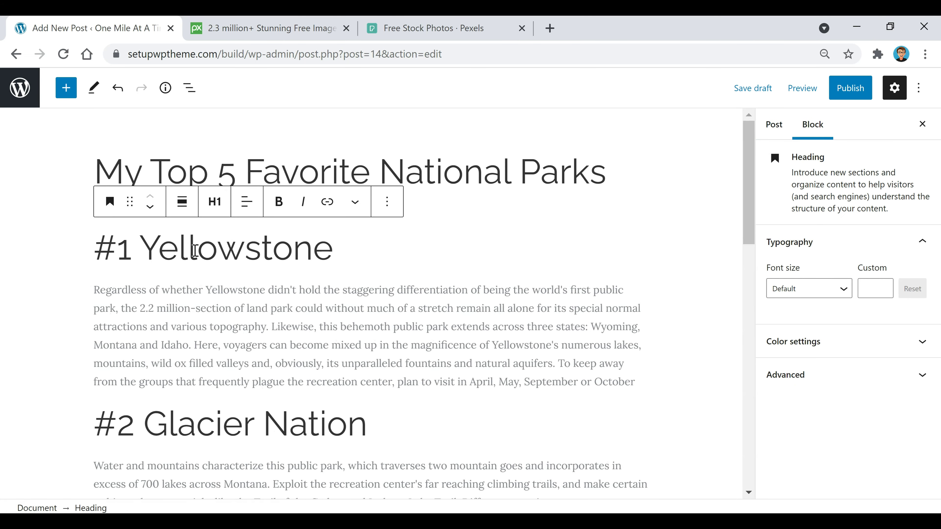
triple_click(240, 252)
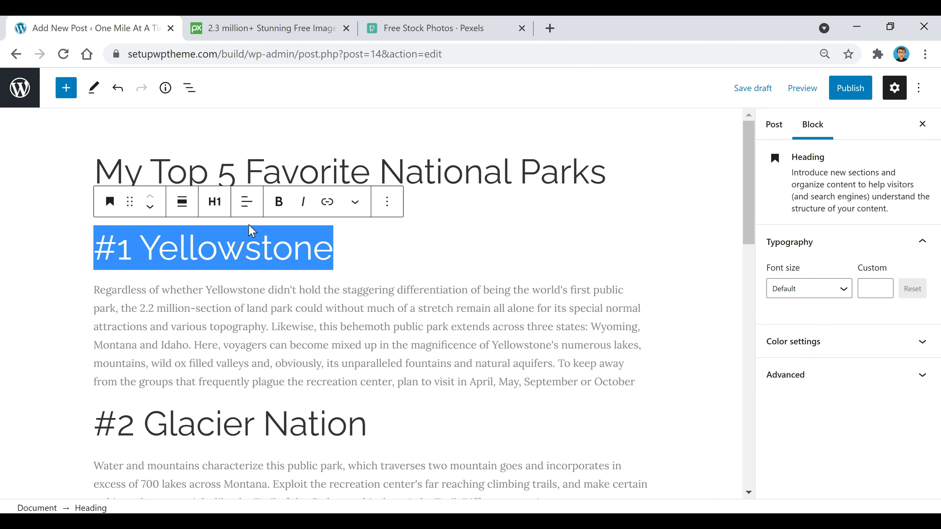
left_click(215, 201)
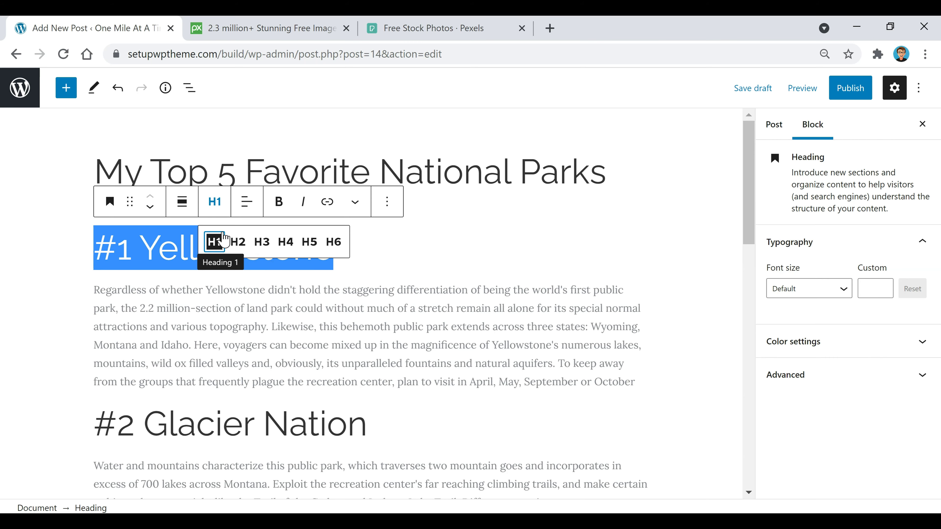
left_click(262, 241)
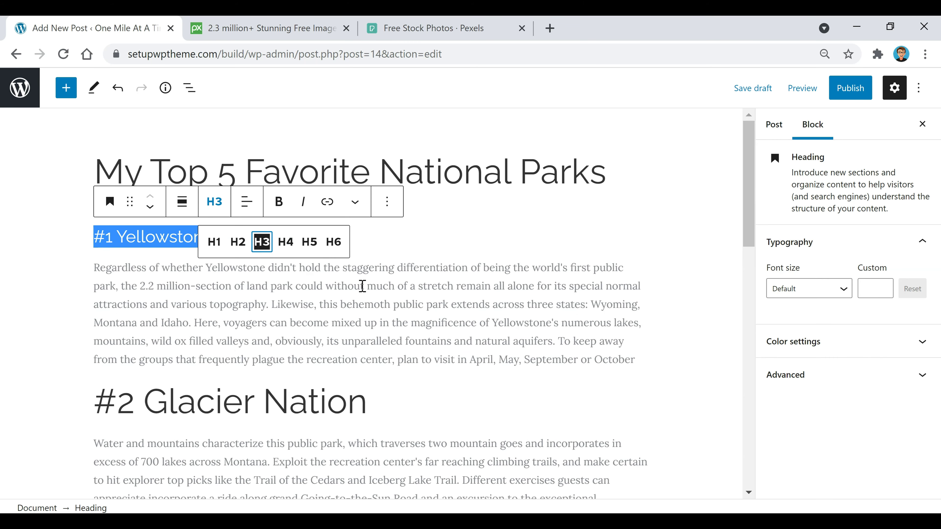
left_click(443, 290)
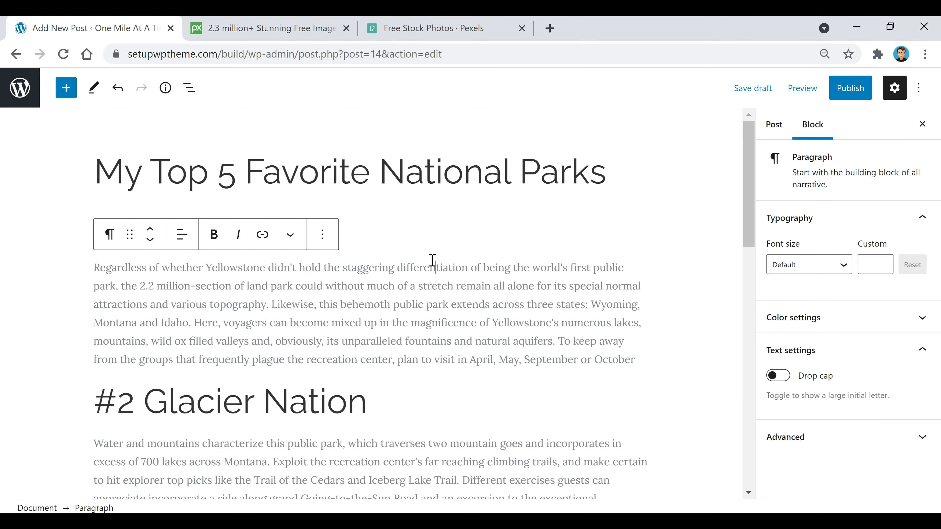
Make the text of the "#1 Yellowstone" heading bold.
left_click(382, 229)
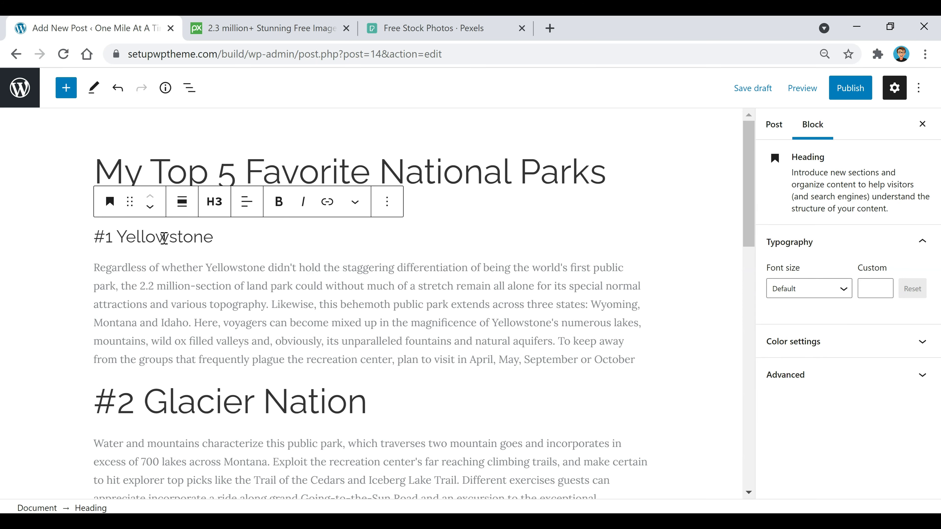
double_click(164, 238)
left_click(164, 238)
left_click(278, 203)
left_click(280, 299)
Change the "#2 Glacier Nation" heading to level H3 and make its text bold.
scroll(283, 298, "down", 2)
scroll(284, 297, "down", 2)
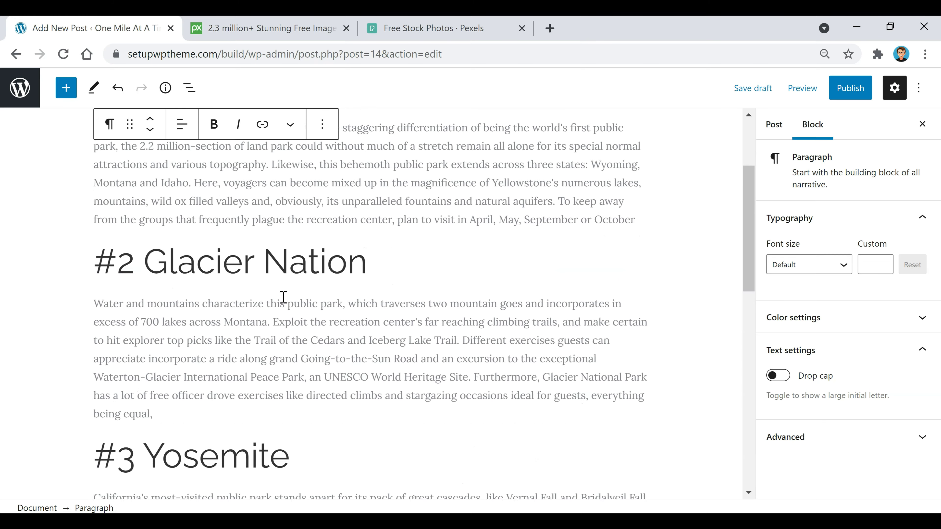
triple_click(265, 255)
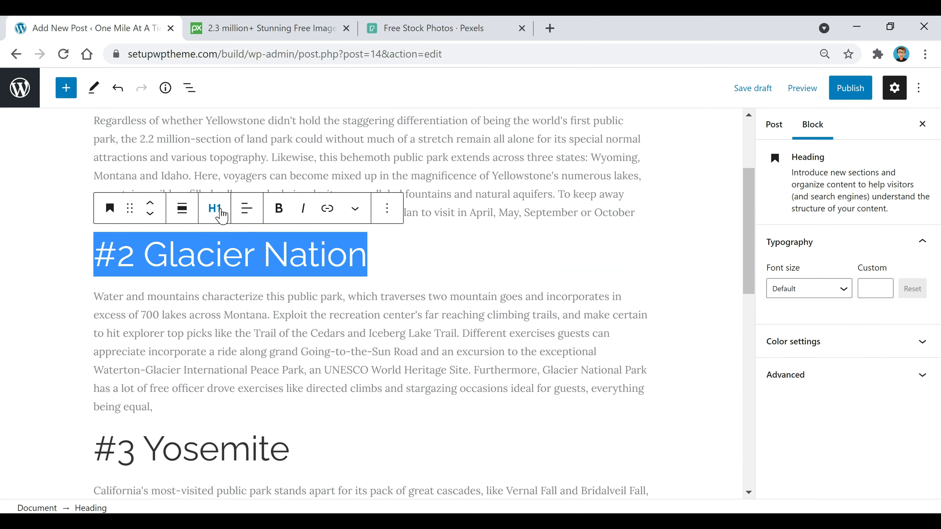
left_click(214, 209)
left_click(262, 249)
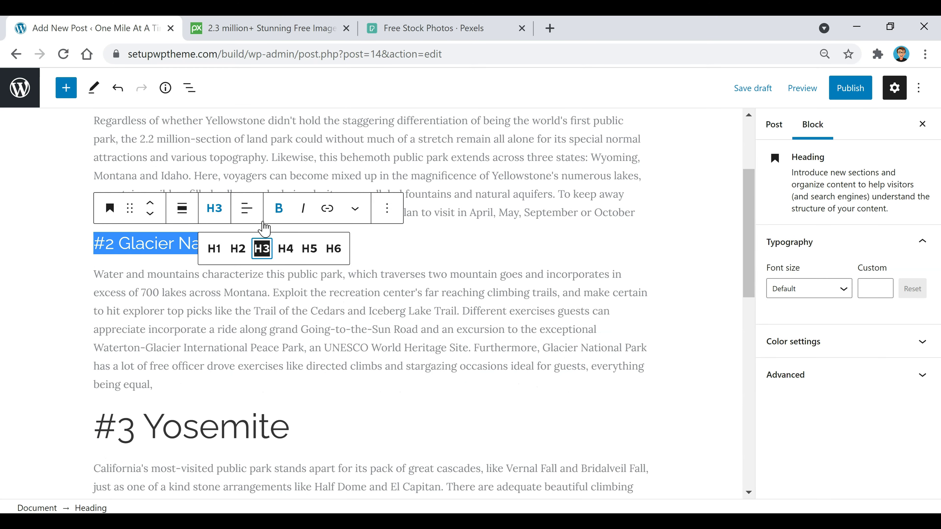
left_click(278, 208)
Insert a Spacer block between the "#1 Yellowstone" heading and its paragraph.
scroll(333, 334, "down", 8)
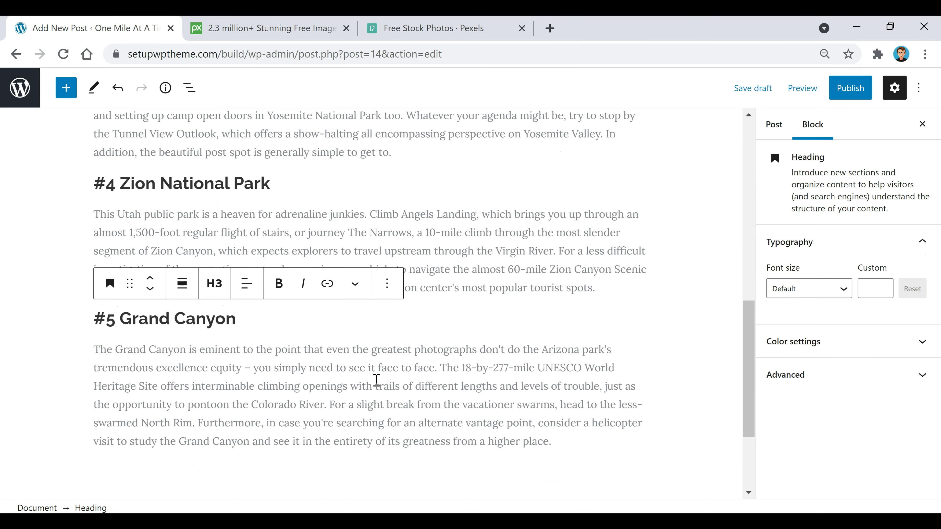
scroll(478, 384, "up", 5)
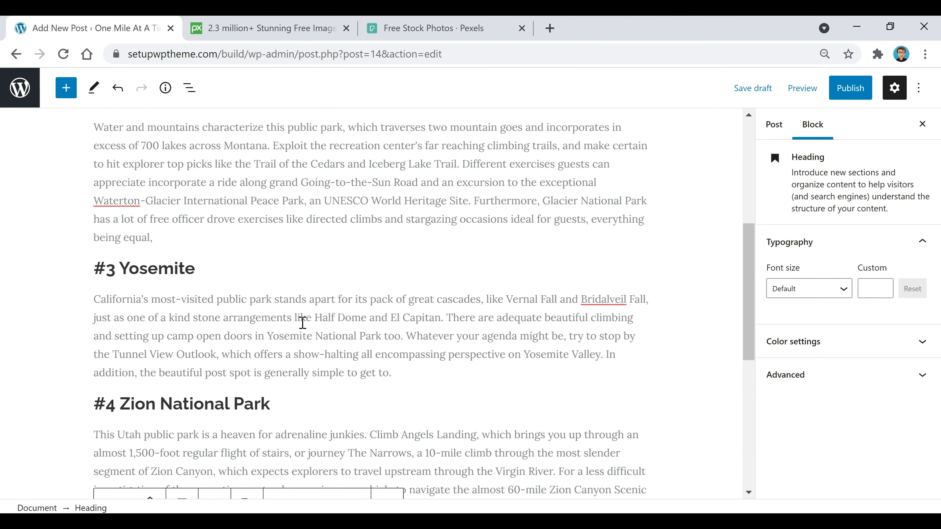
scroll(303, 322, "up", 7)
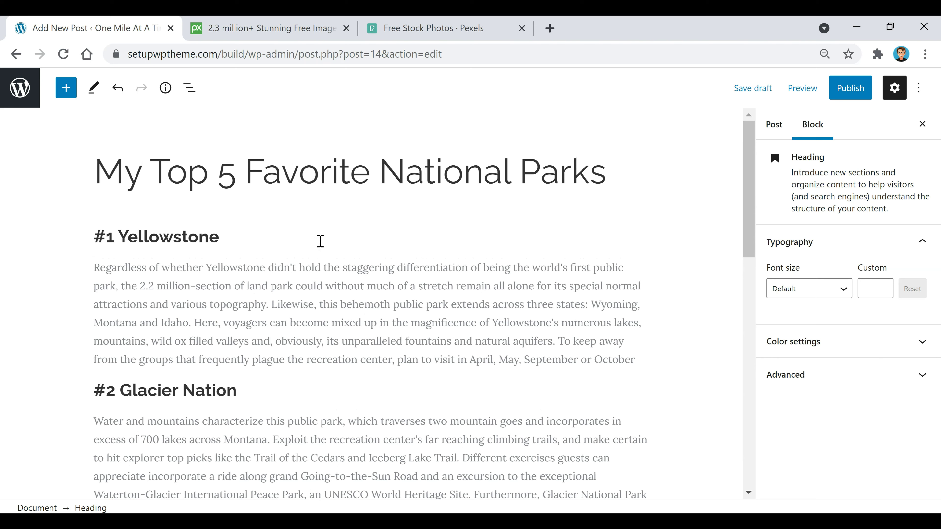
left_click(236, 235)
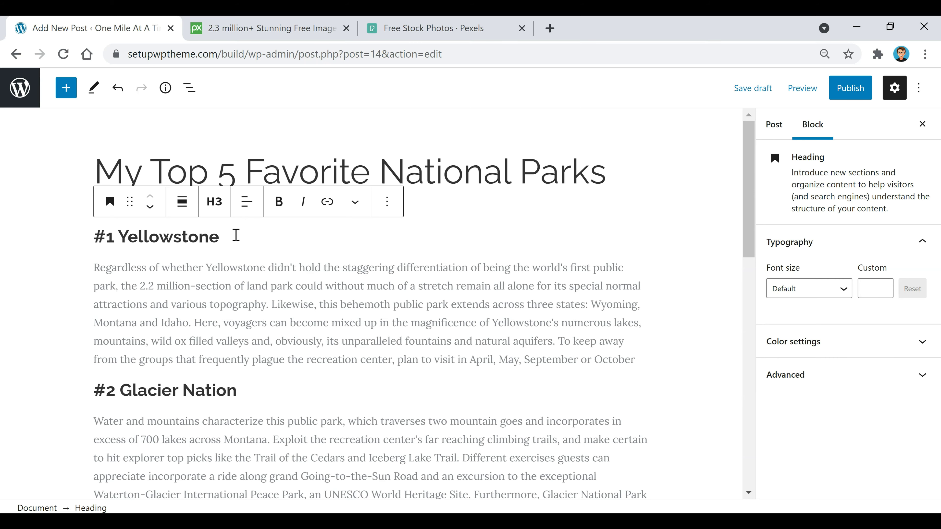
key("Return")
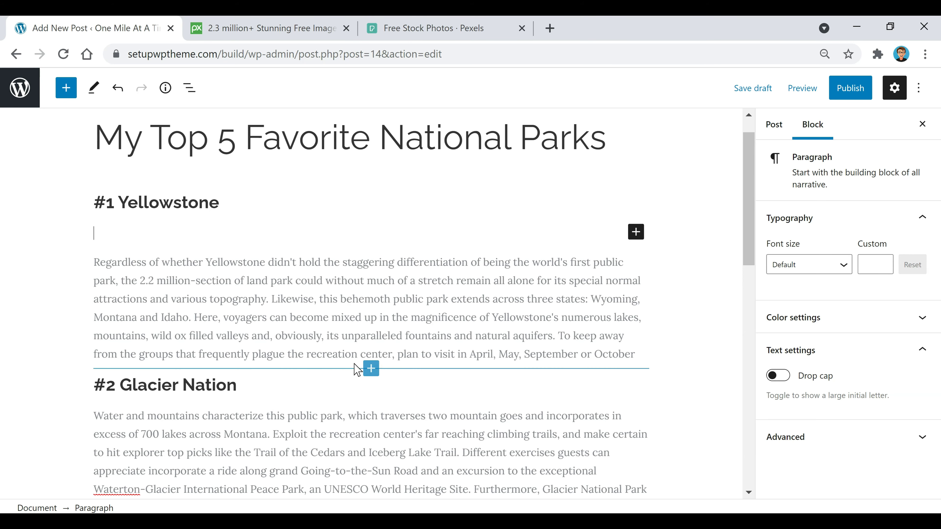
scroll(360, 334, "down", 5)
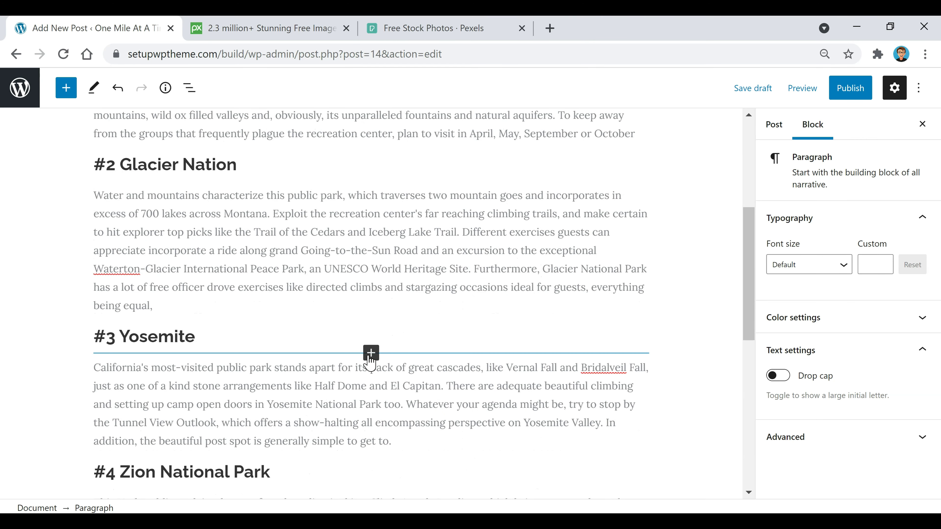
scroll(478, 334, "up", 5)
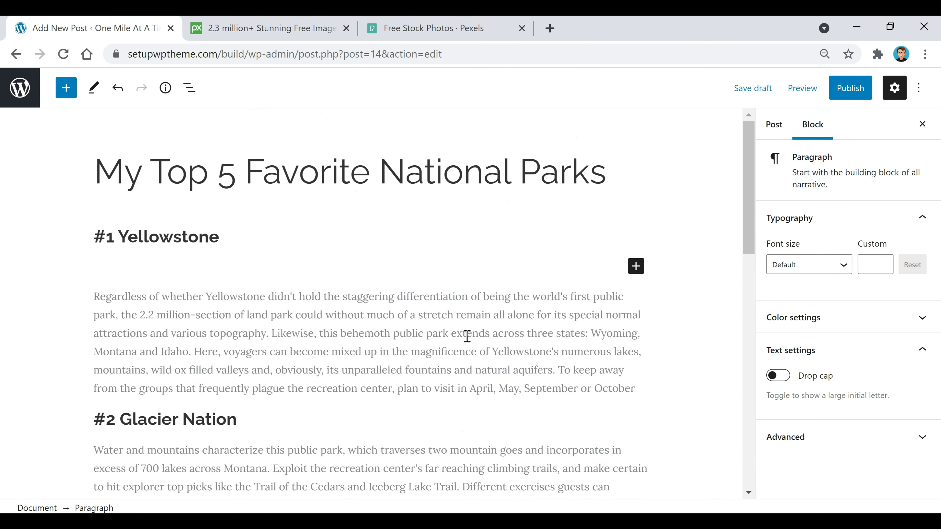
left_click(635, 267)
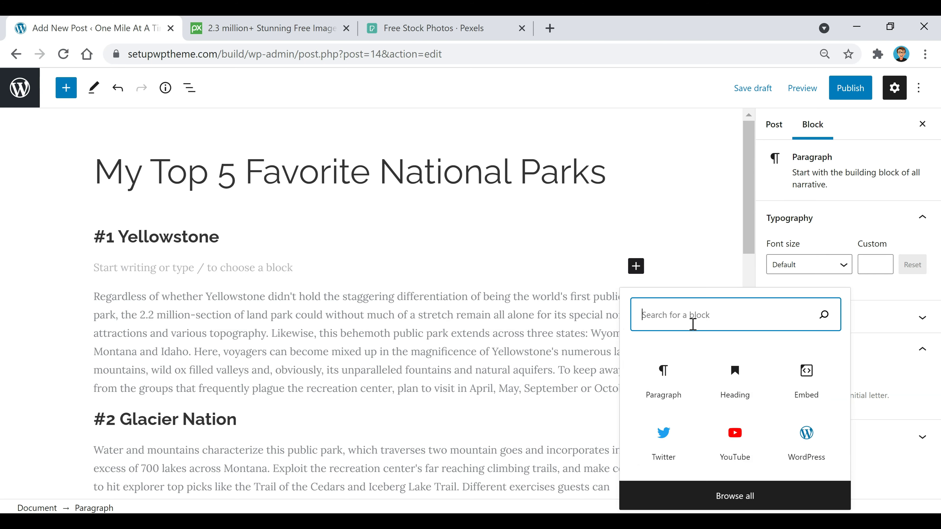
type("spacer")
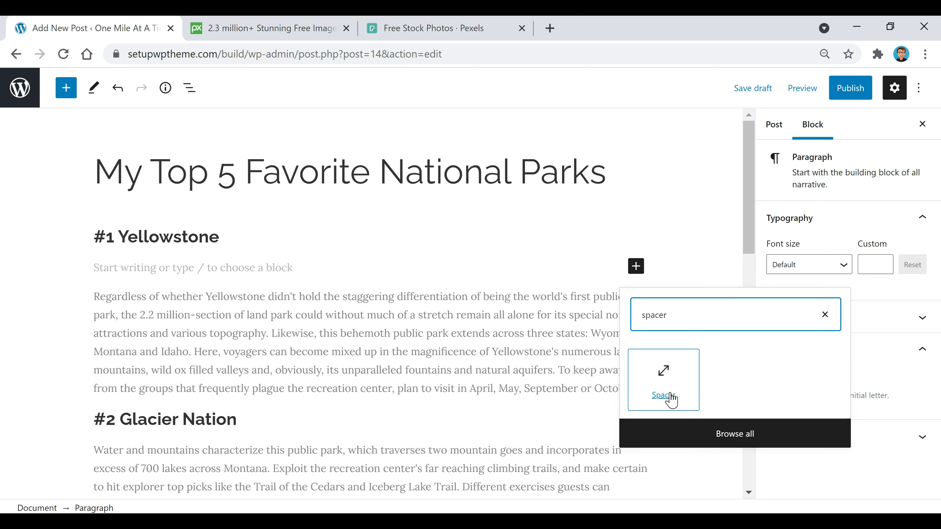
left_click(663, 383)
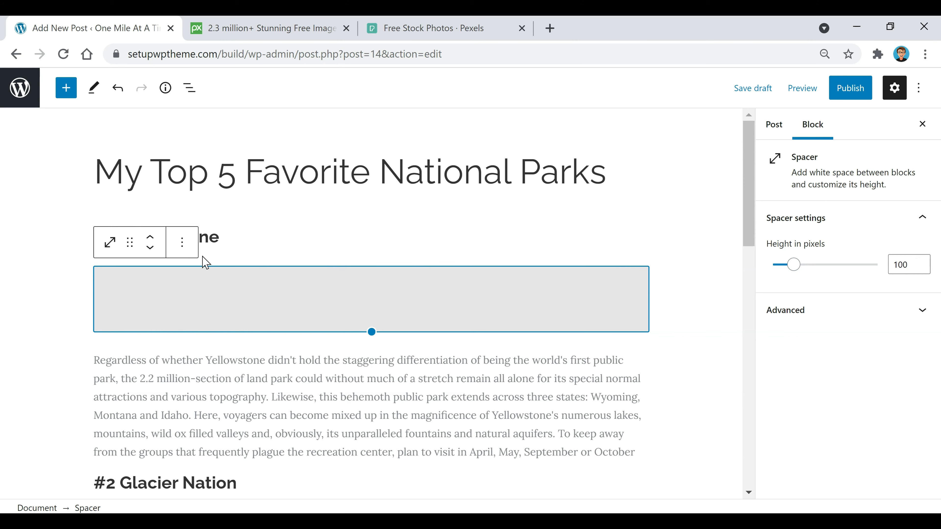
Set the height of the spacer under the "#1 Yellowstone" heading to 9 pixels.
double_click(907, 265)
type("9")
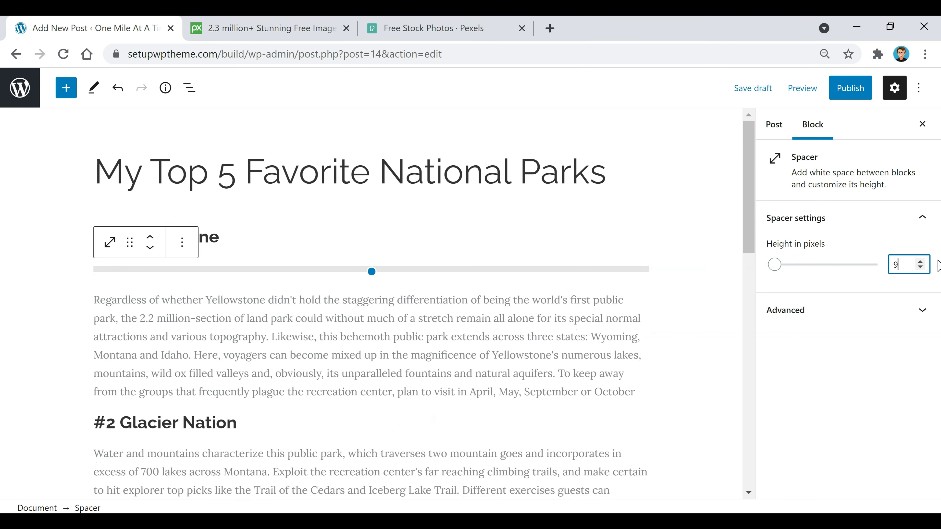
left_click(481, 342)
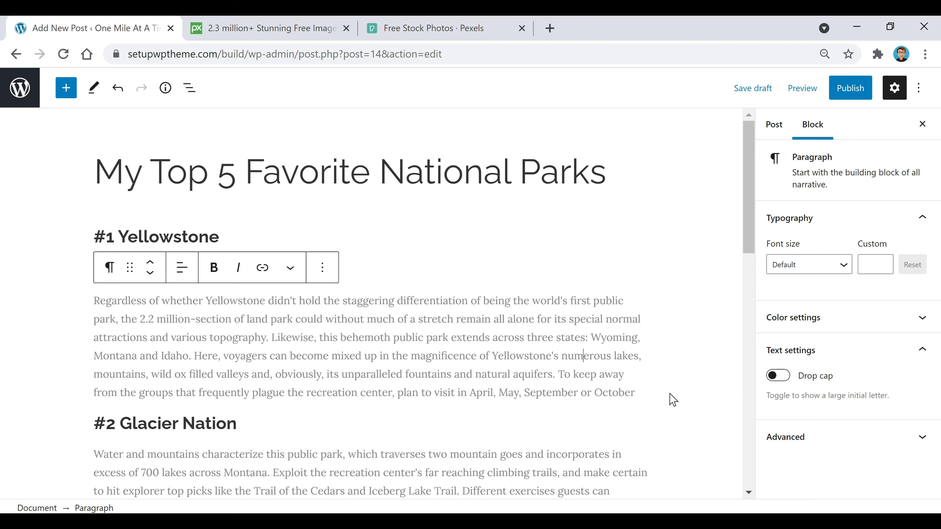
Insert a Spacer block after the Yellowstone paragraph and set its height to 25 pixels.
key("Return")
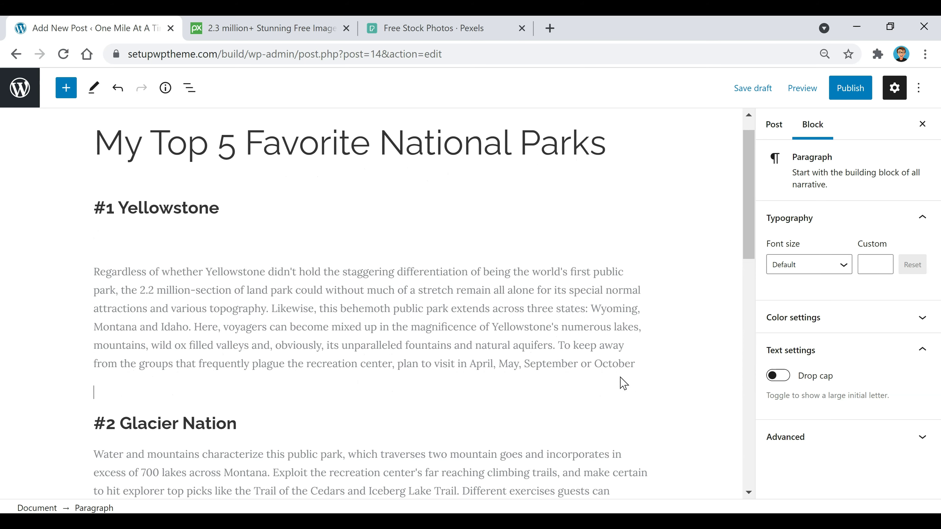
left_click(635, 391)
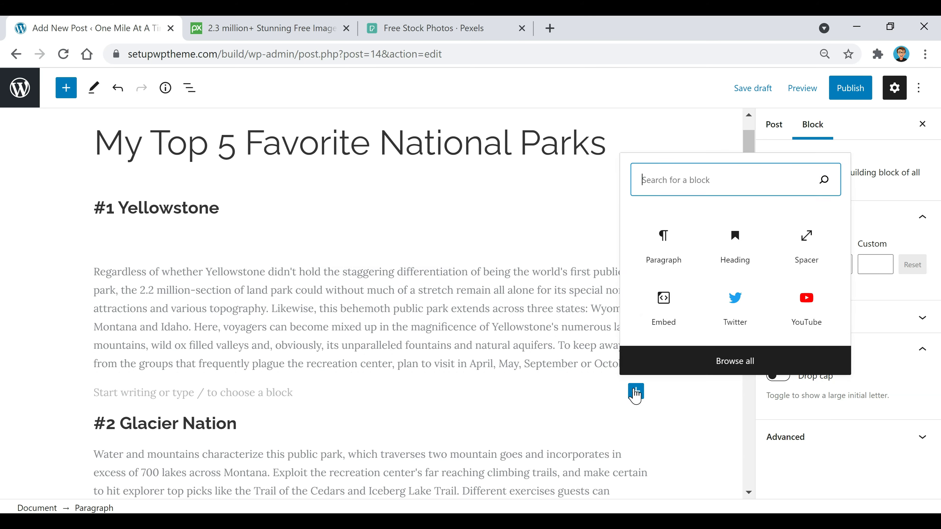
left_click(836, 252)
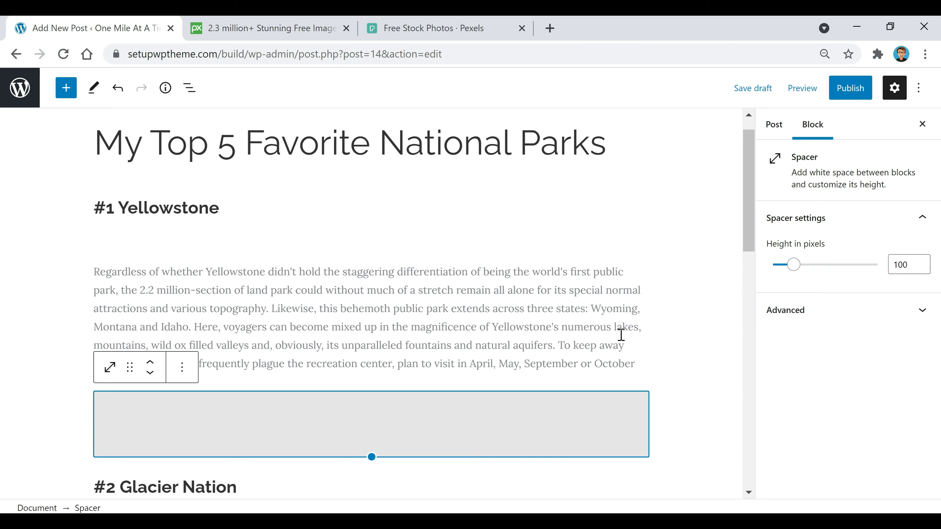
left_click(912, 264)
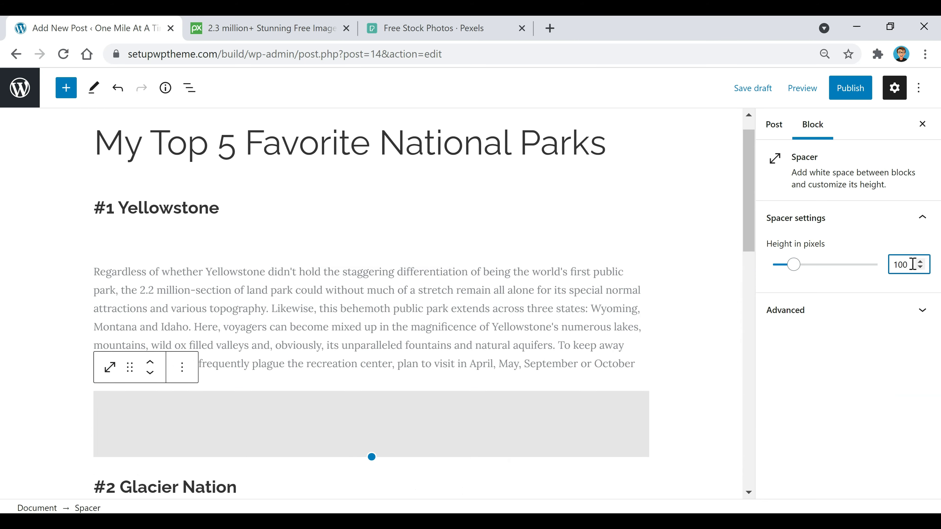
left_click_drag(907, 264, 882, 269)
type("25")
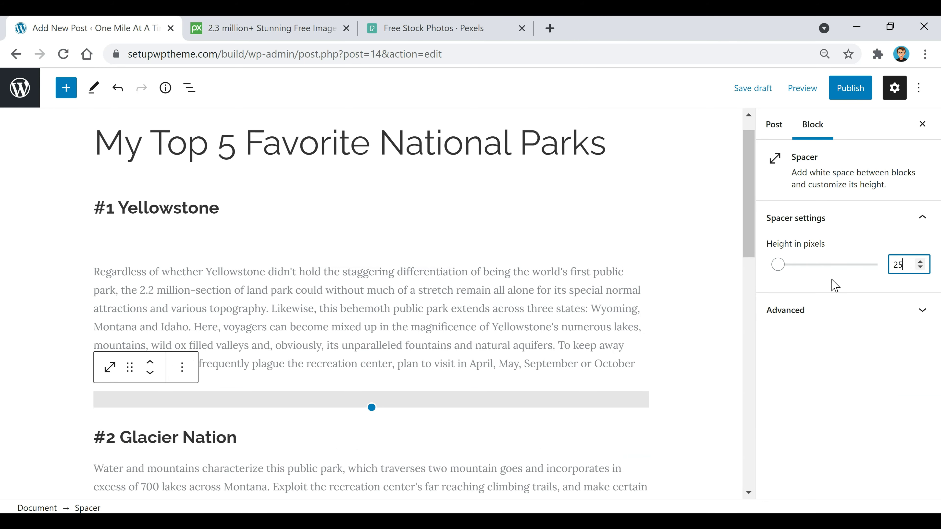
left_click(498, 285)
Insert a Spacer block directly under the "#2 Glacier Nation" heading and set its height to 10 pixels.
scroll(493, 289, "down", 4)
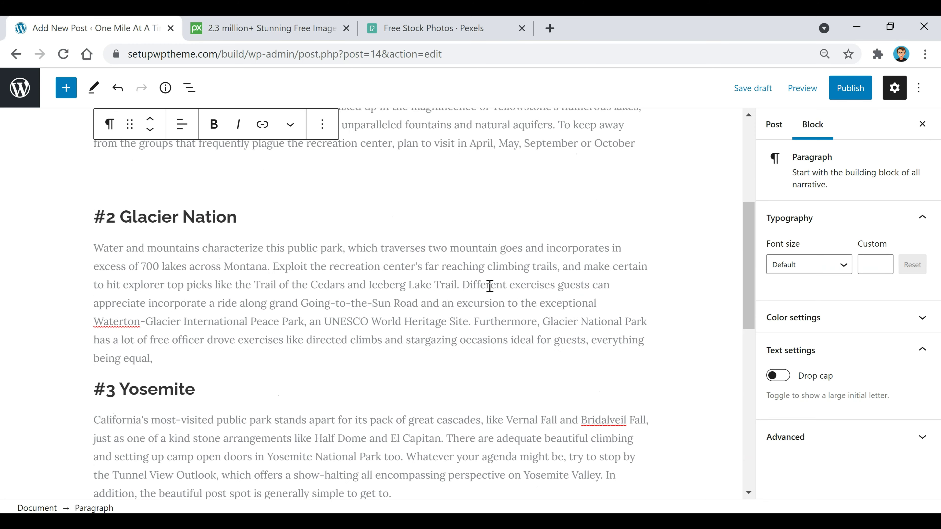
scroll(420, 353, "up", 4)
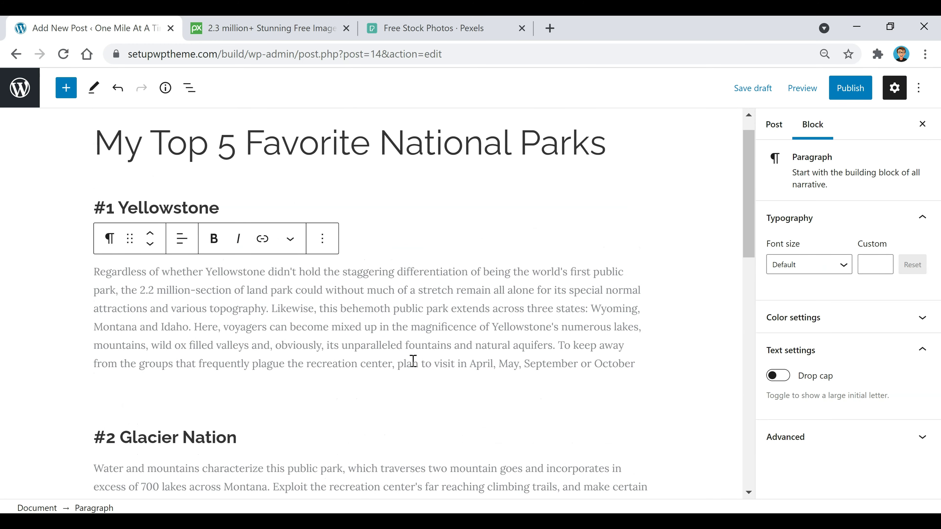
scroll(411, 364, "down", 4)
left_click(267, 289)
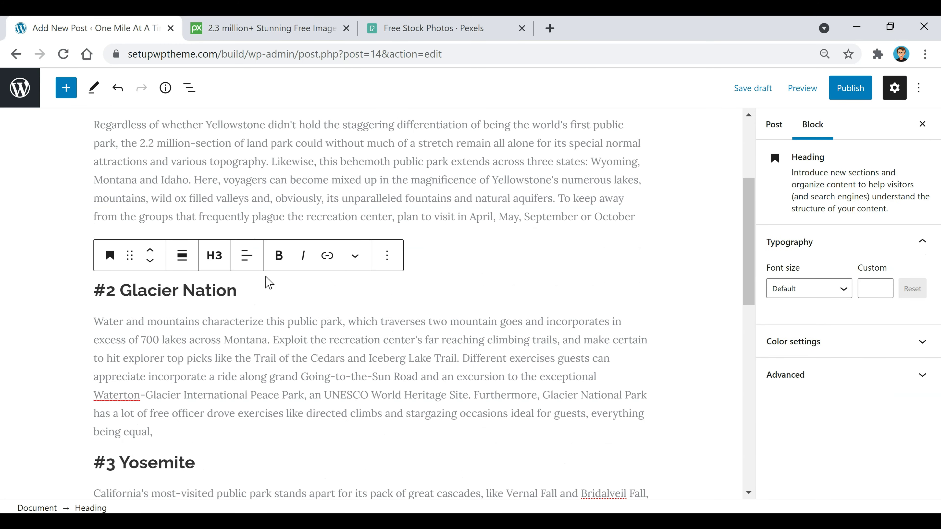
key("Return")
left_click(636, 285)
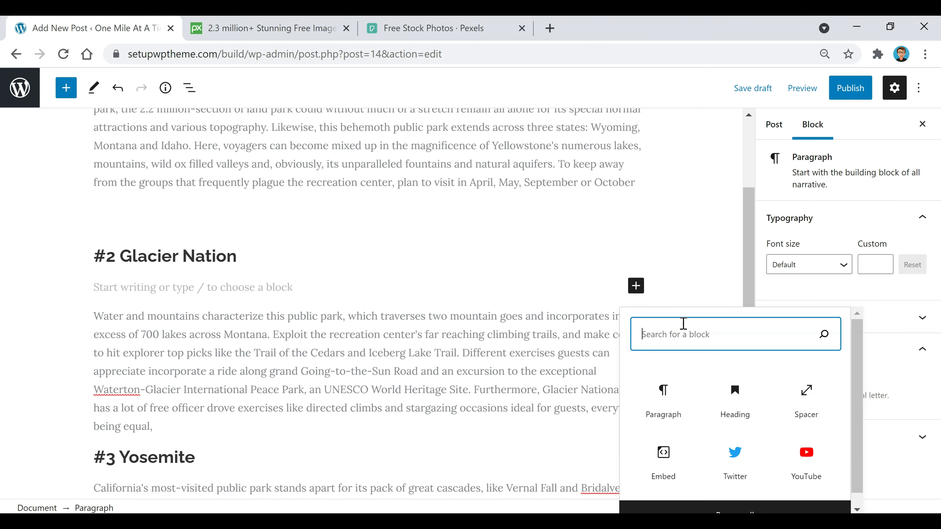
left_click(790, 399)
left_click(918, 264)
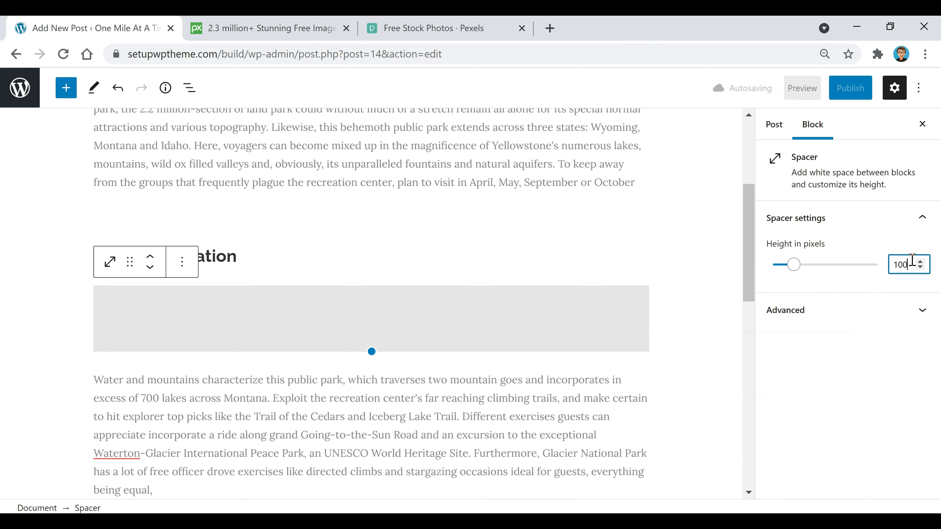
key("BackSpace")
Insert a Spacer block between the Glacier Nation paragraph and the "#3 Yosemite" heading.
scroll(485, 318, "down", 3)
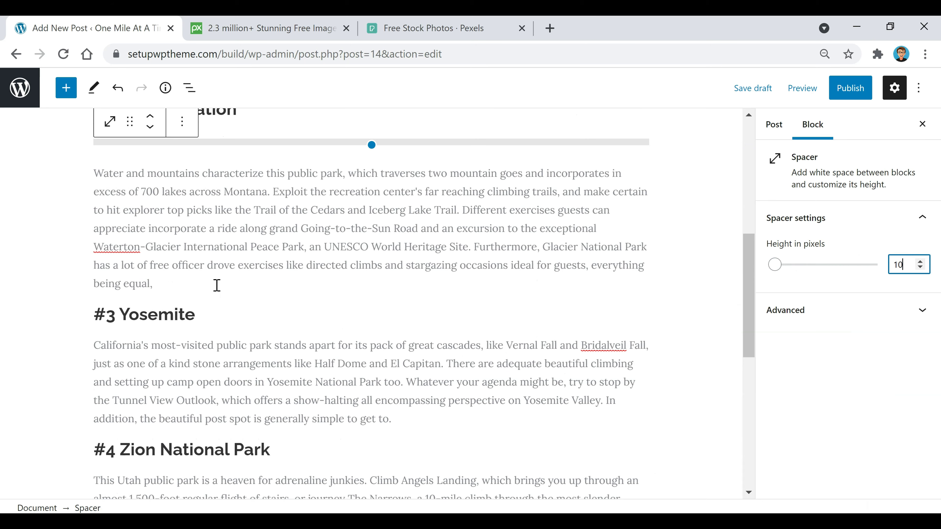
left_click(217, 282)
key("Return")
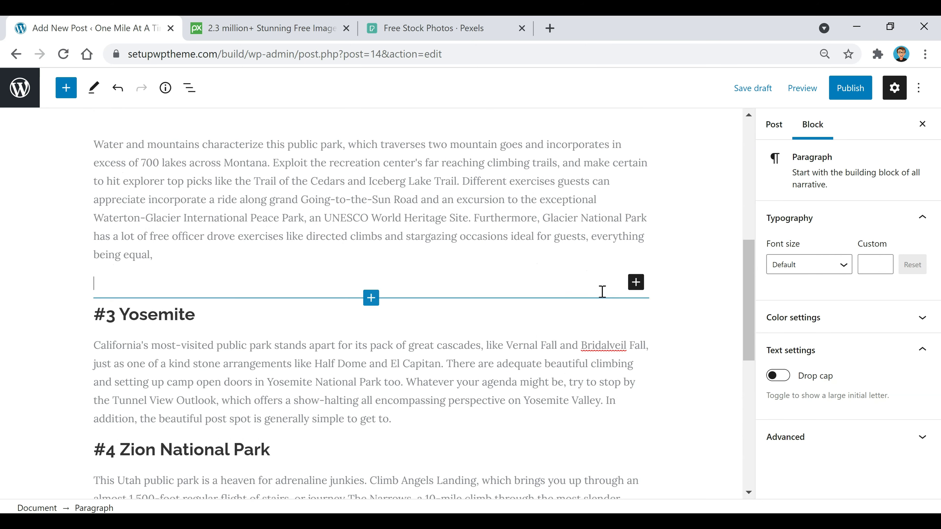
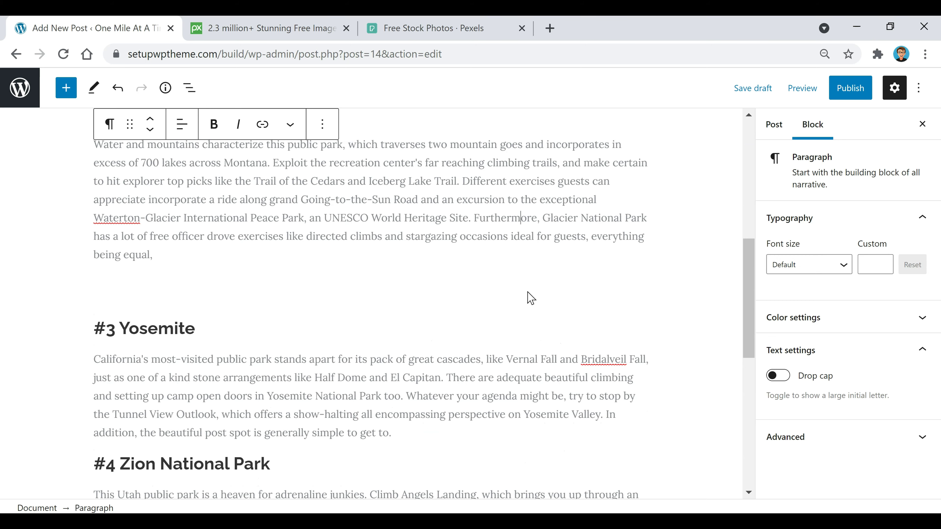
scroll(364, 303, "down", 10)
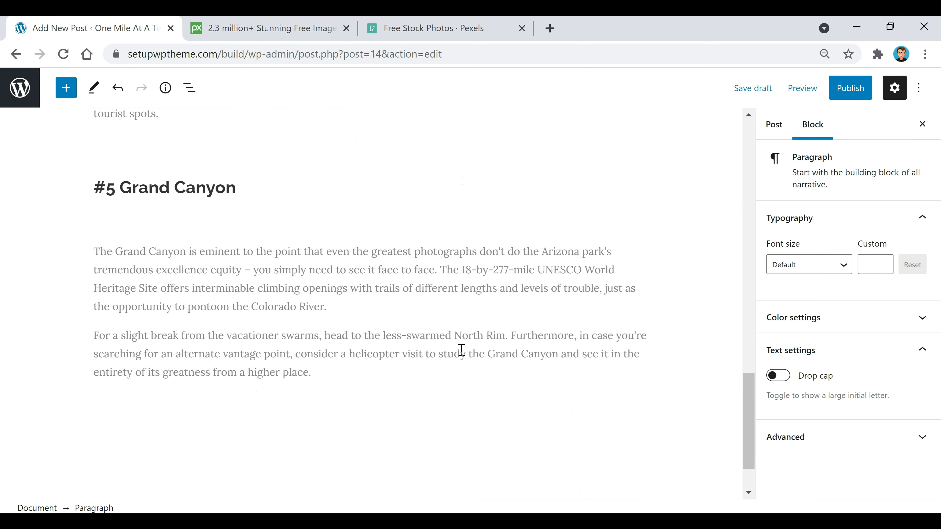
Return to the start of the national parks post and save it as a draft.
scroll(463, 357, "up", 10)
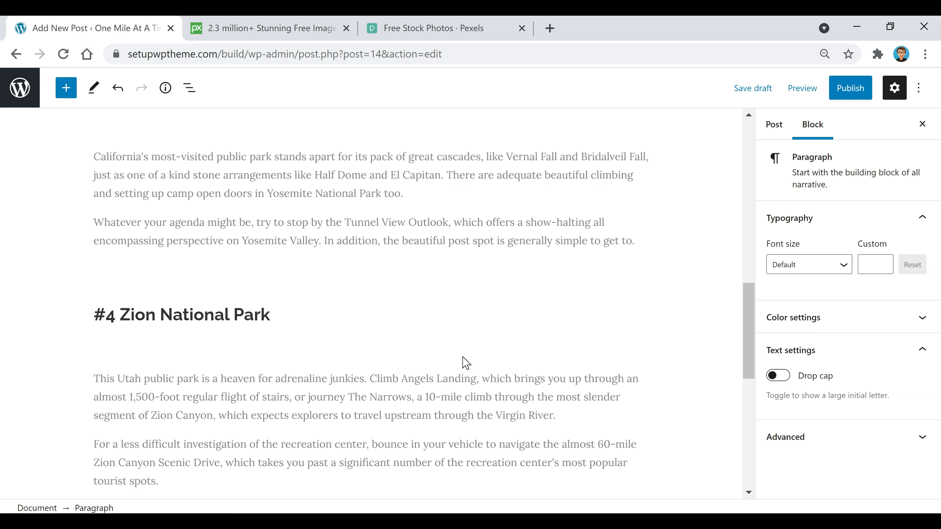
scroll(461, 368, "up", 10)
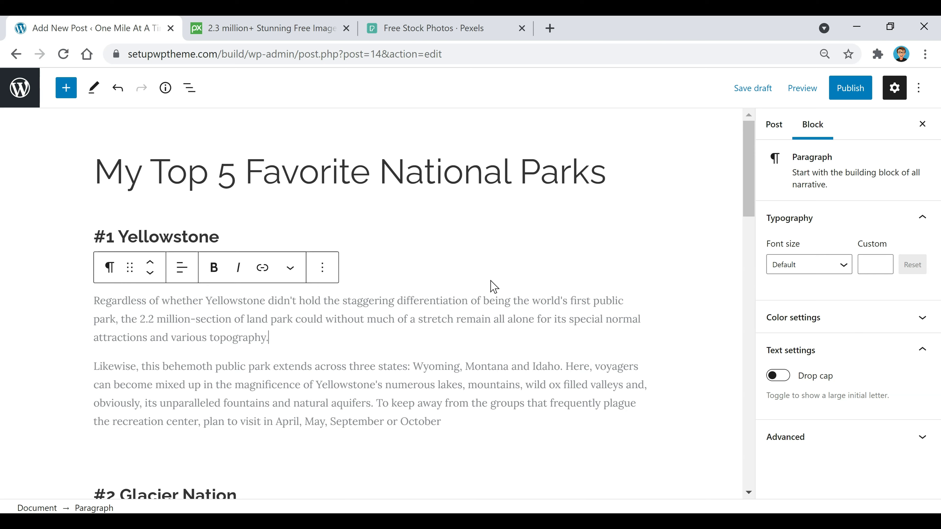
left_click(758, 92)
View the Pixabay and Pexels home pages as sources of free stock photos and return to the post editor.
left_click(280, 30)
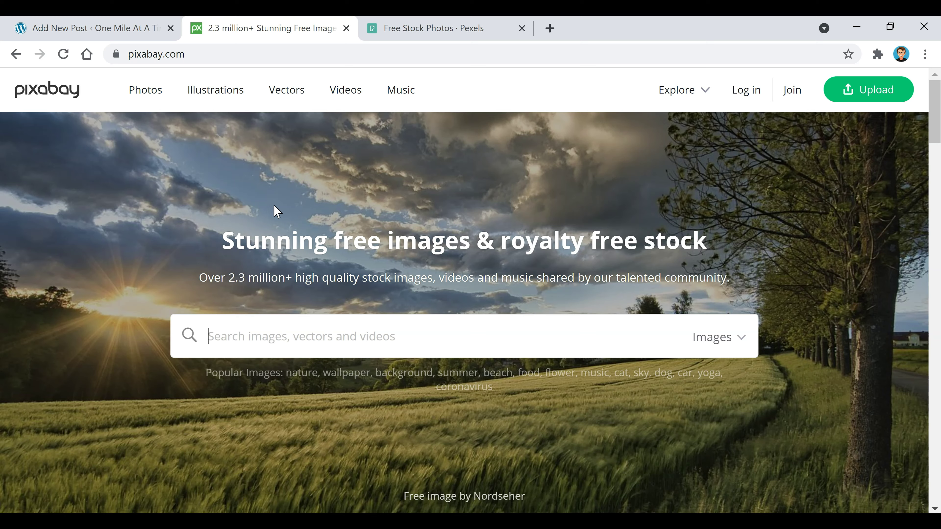
left_click(440, 34)
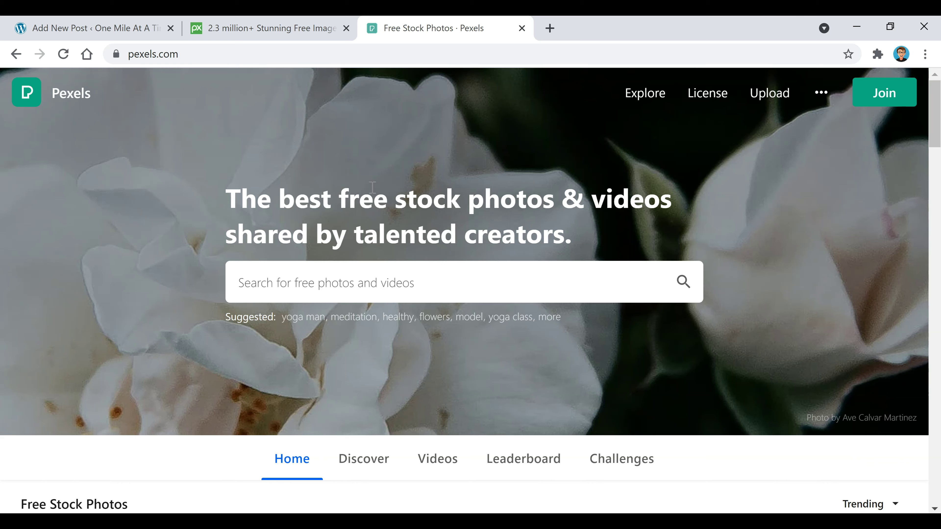
left_click(119, 30)
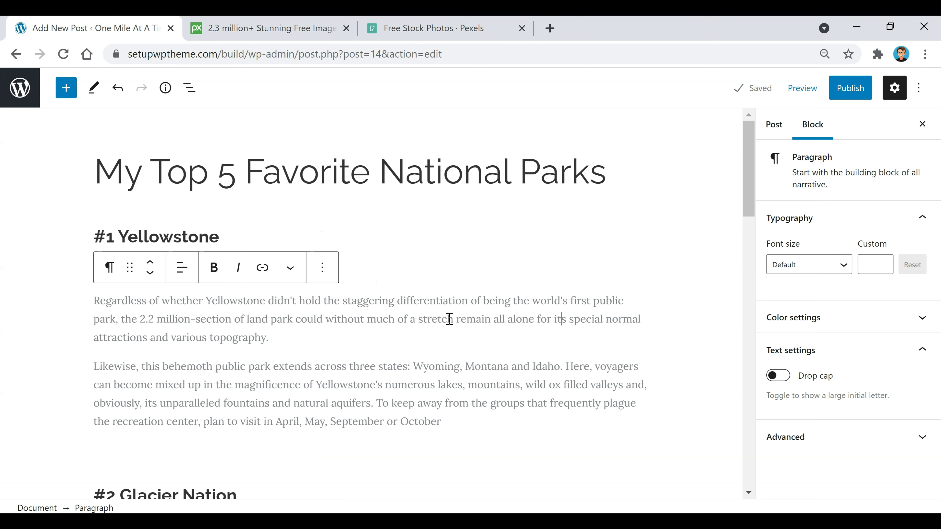
Insert an Image block directly after the last Yellowstone paragraph, above the "#2 Glacier Nation" heading.
scroll(449, 319, "down", 2)
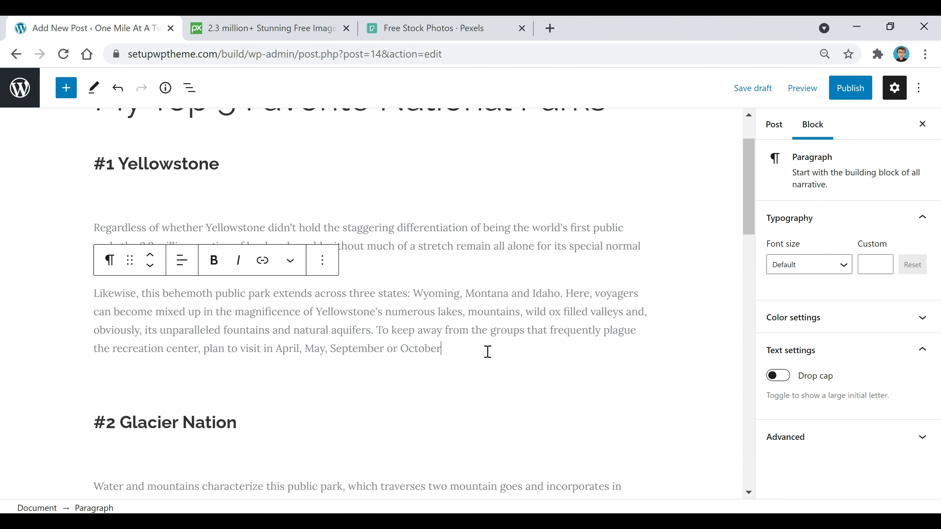
key("Return")
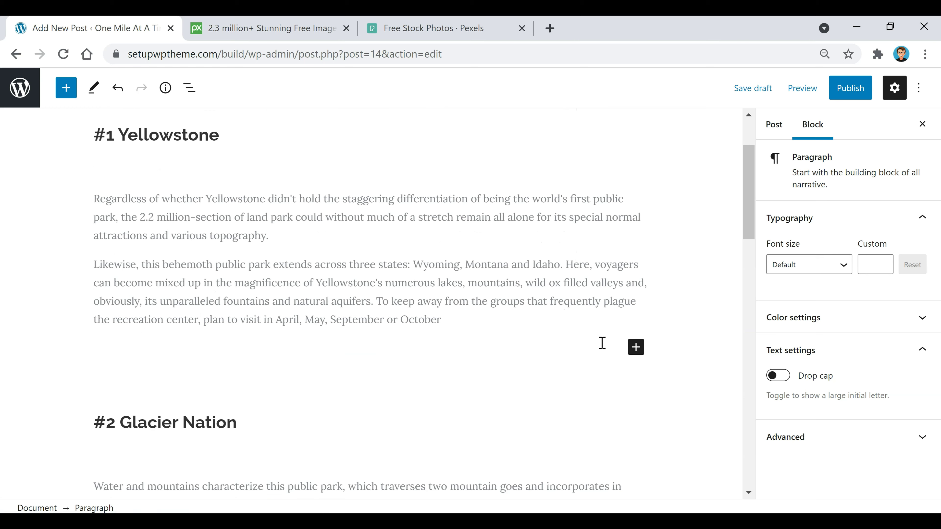
left_click(635, 347)
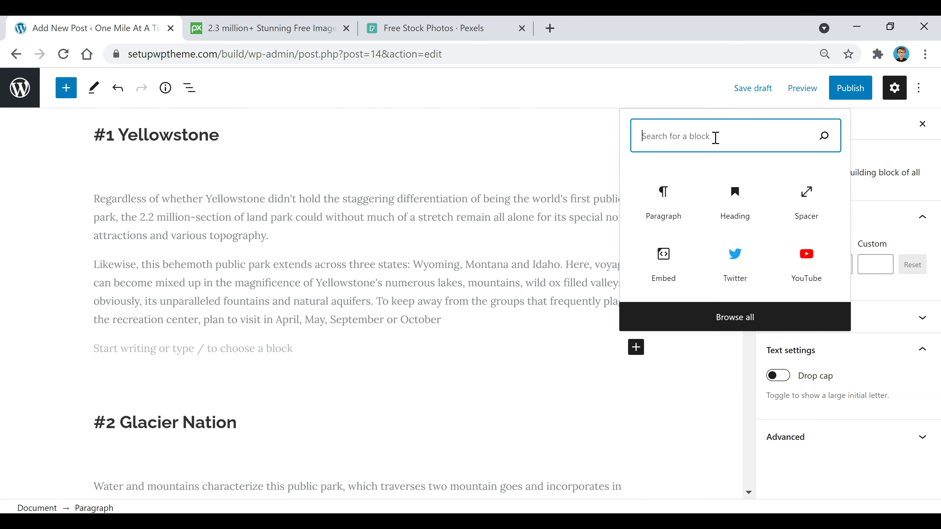
type("image")
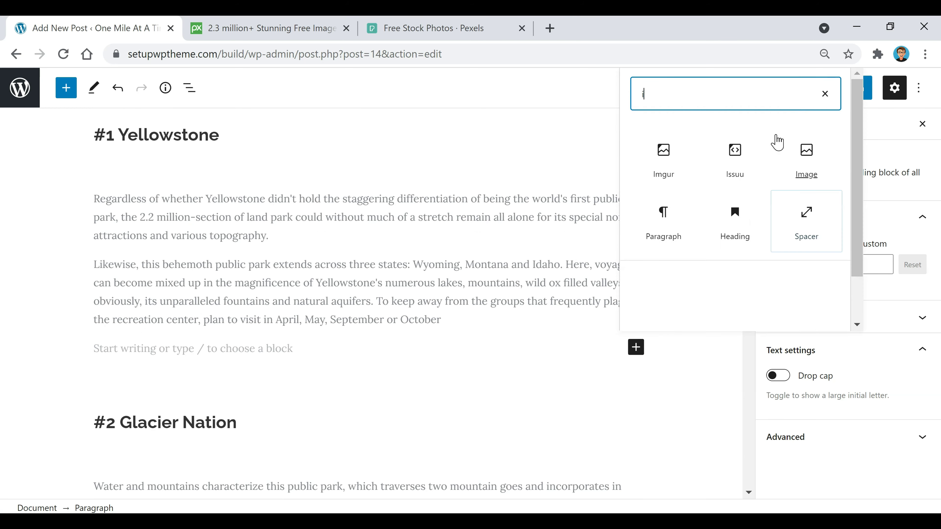
left_click(662, 156)
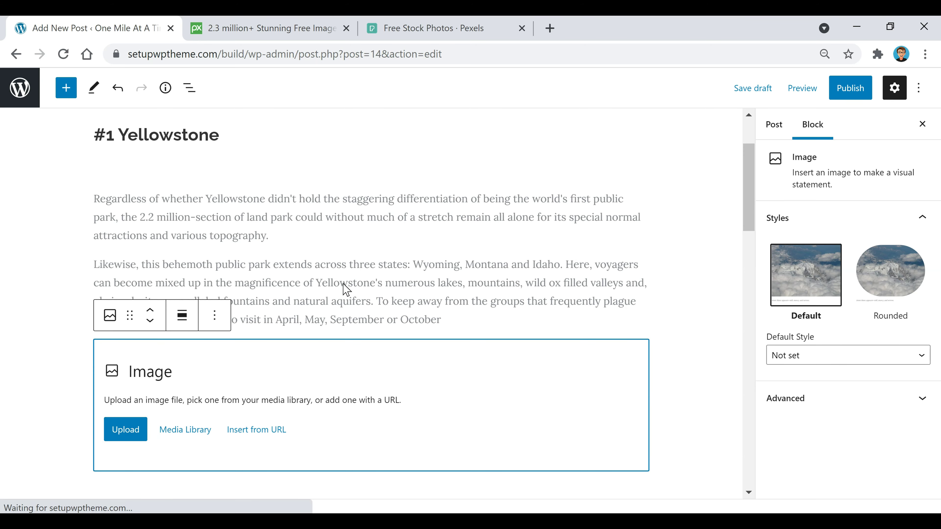
Open the WordPress dashboard in a separate browser tab and go to the Media Library.
right_click(21, 86)
key("Escape")
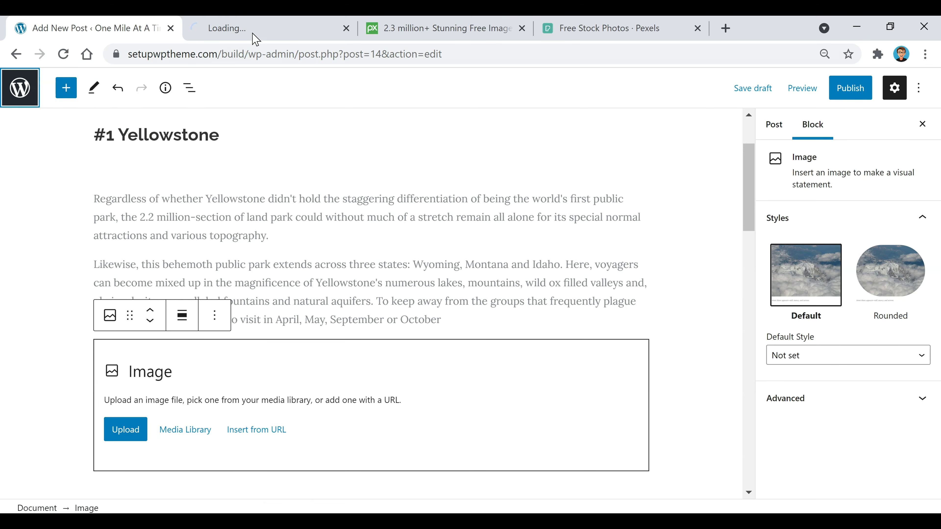
left_click(254, 35)
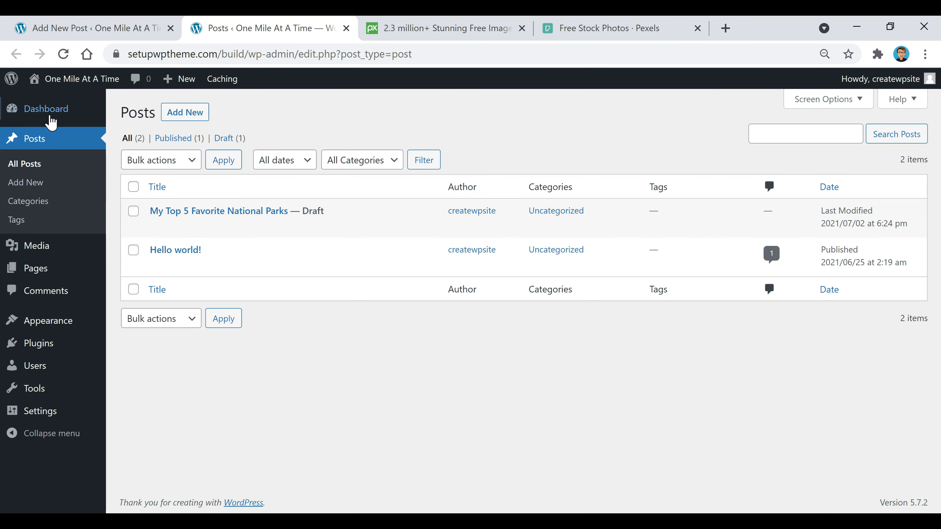
mouse_move(34, 246)
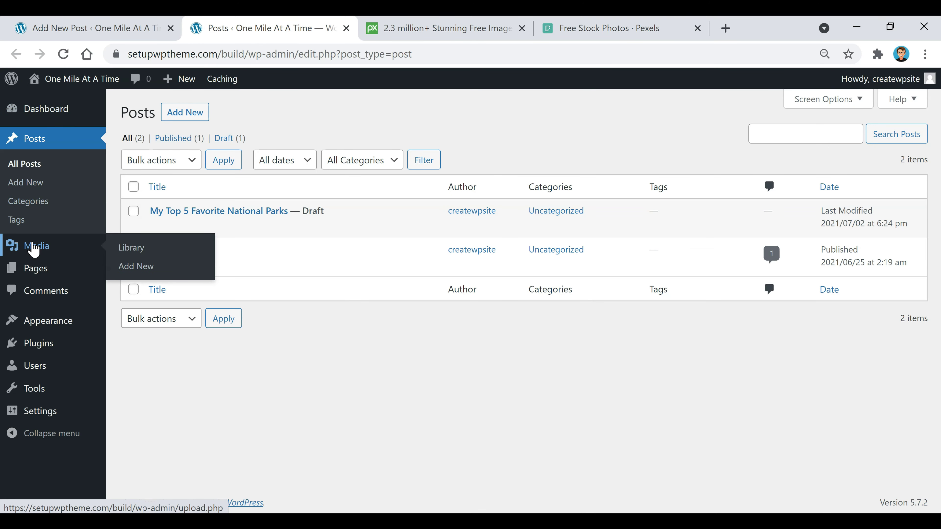
left_click(131, 251)
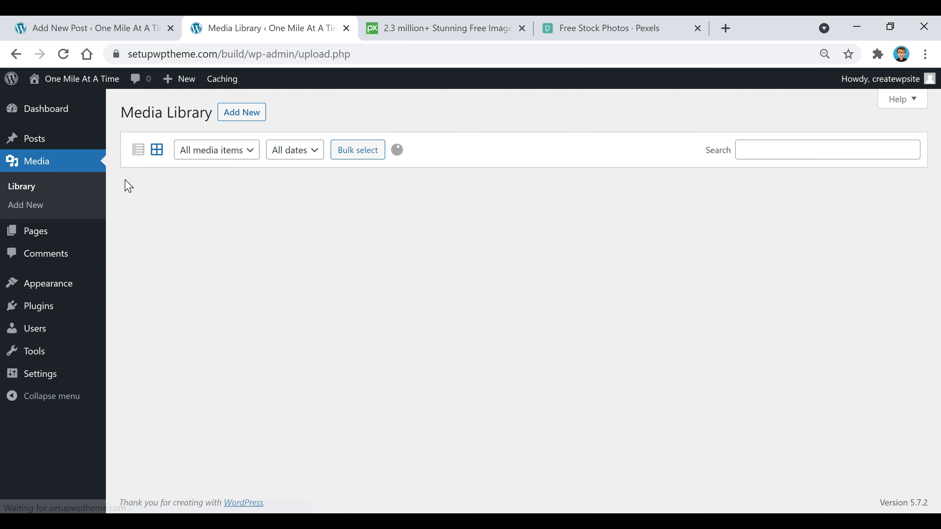
Upload the grand canyon, zion national park, yosemite, glacier nation and yellowstone images from Downloads to the Media Library.
left_click(241, 118)
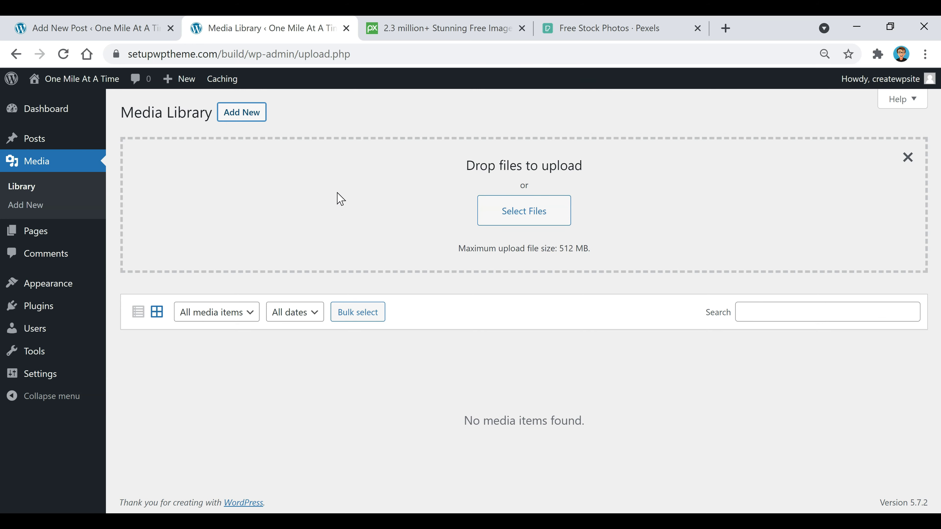
left_click(522, 211)
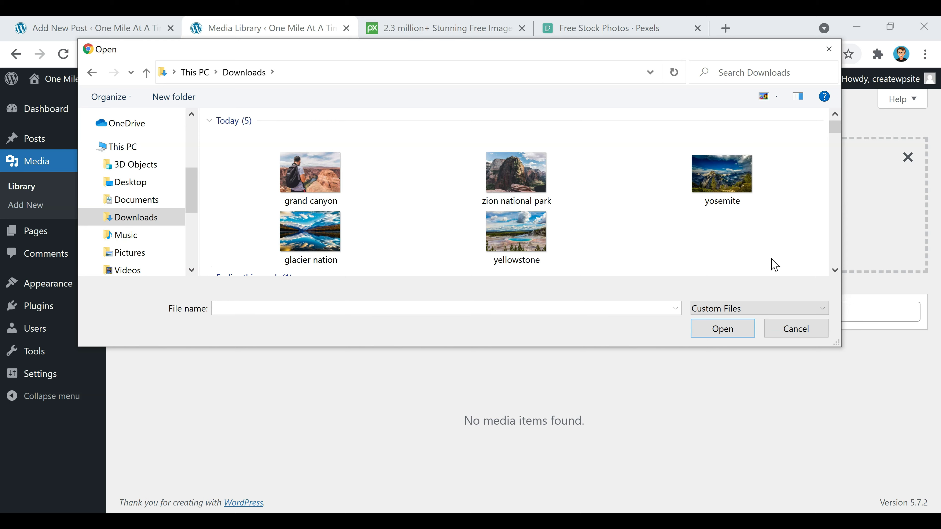
left_click_drag(791, 260, 277, 174)
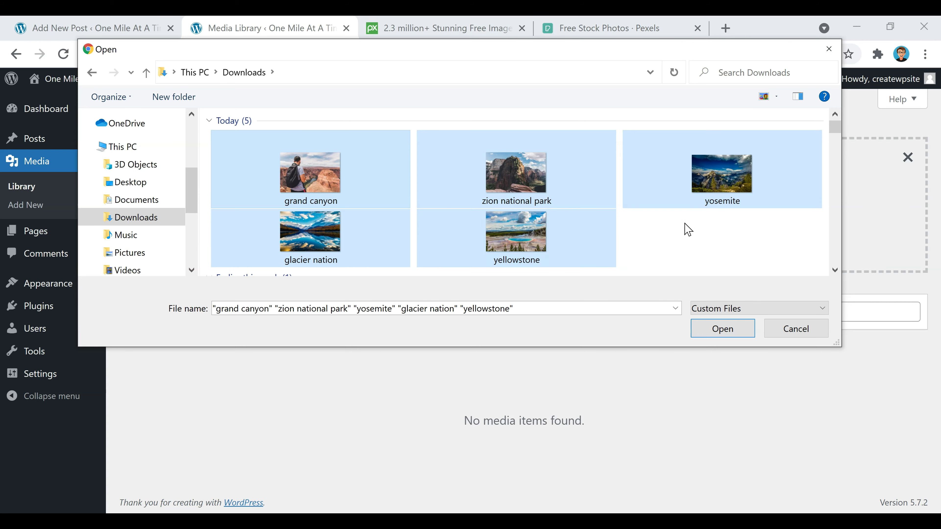
left_click(725, 334)
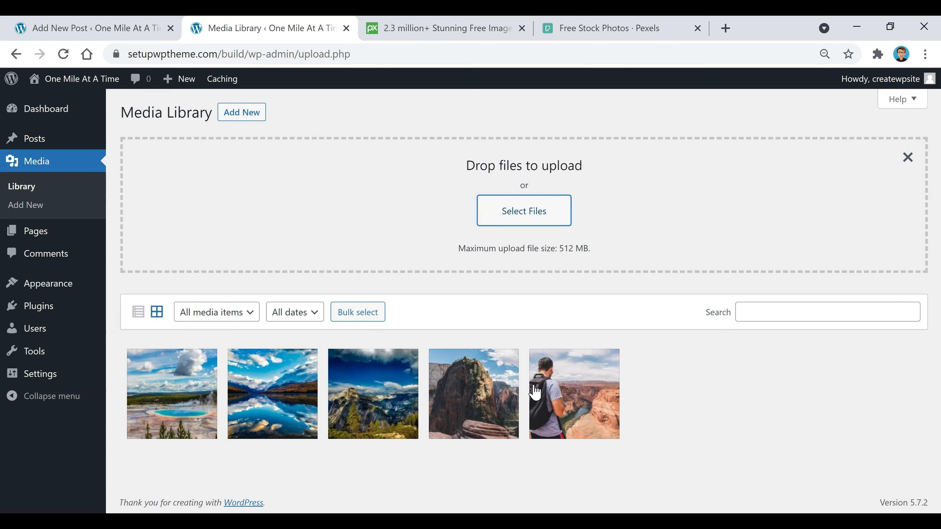
Switch back to the post editor, save the draft and reload the page.
left_click(148, 29)
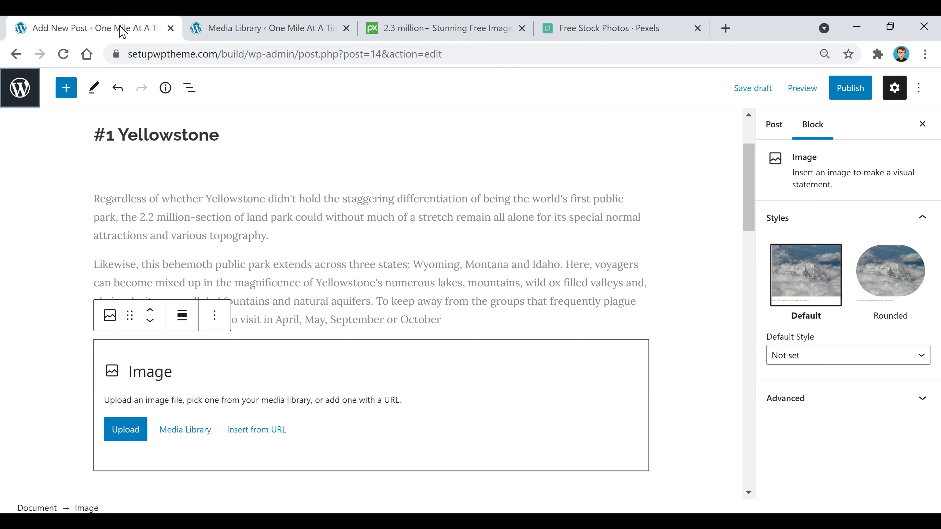
left_click(765, 91)
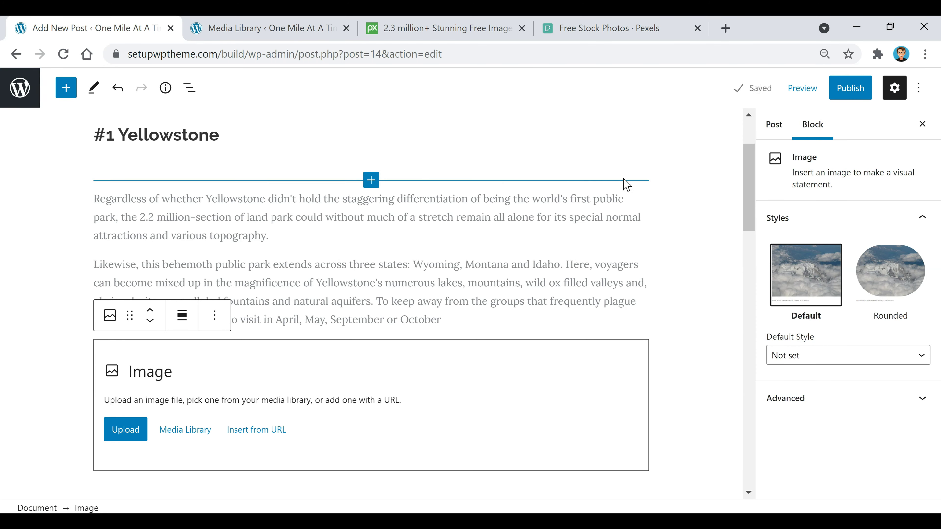
left_click(64, 54)
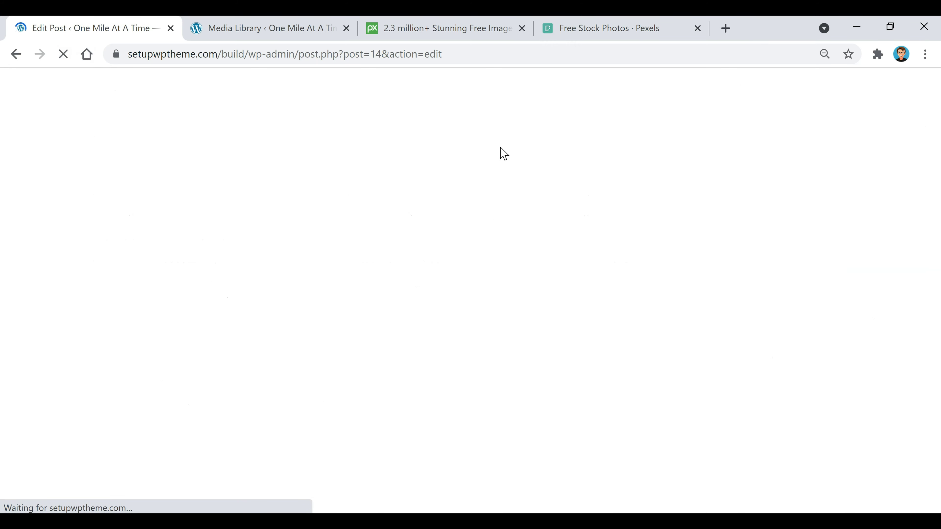
Fill the Image block in the Yellowstone section with yosemite.jpg from the media library.
scroll(411, 260, "down", 4)
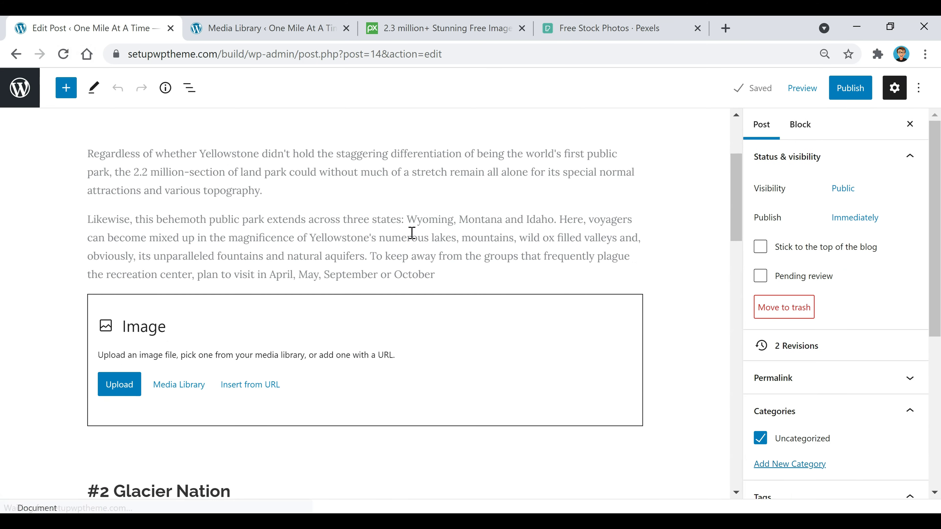
left_click(186, 396)
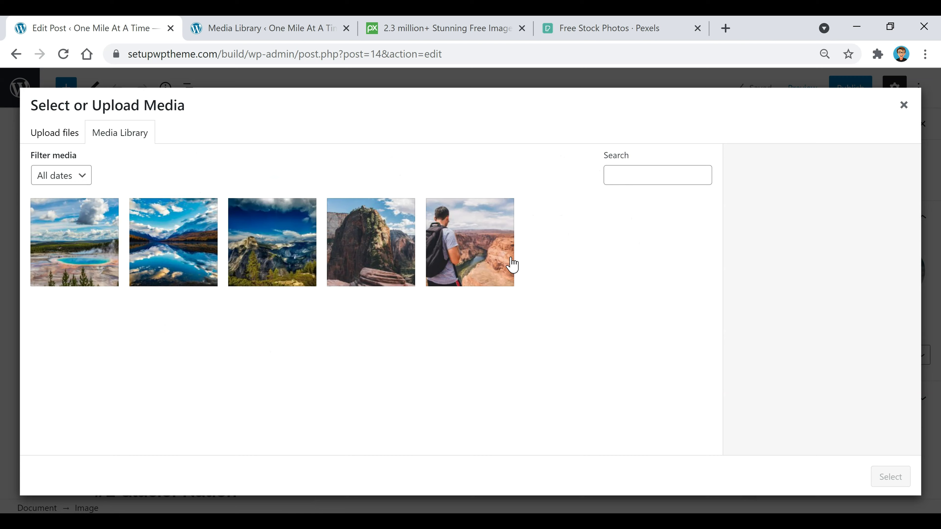
left_click(279, 265)
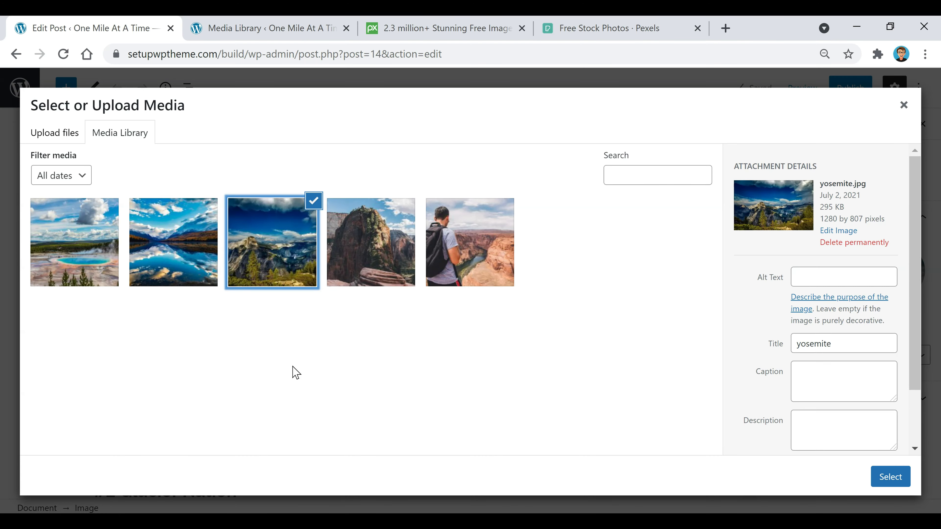
left_click(891, 479)
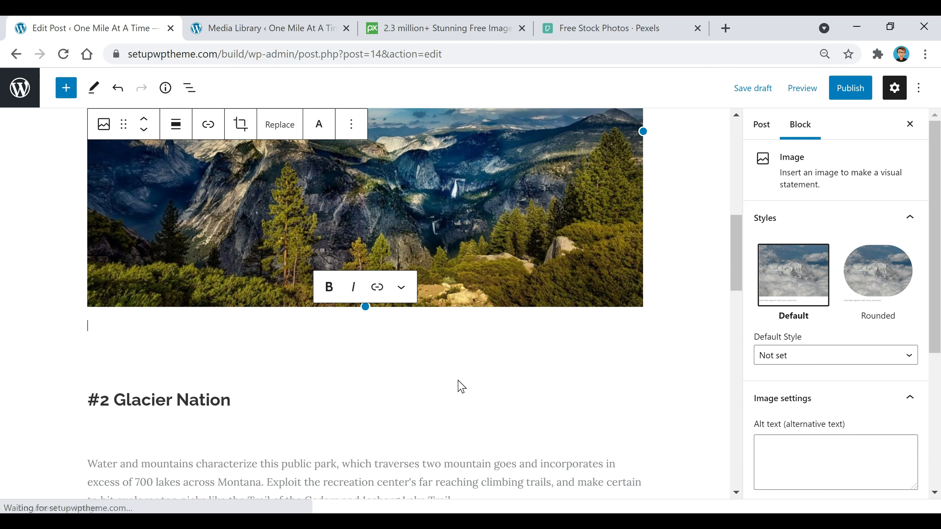
Compare the inserted image at 50%, 75% and 100% and keep its dimensions at 75%.
scroll(407, 367, "up", 2)
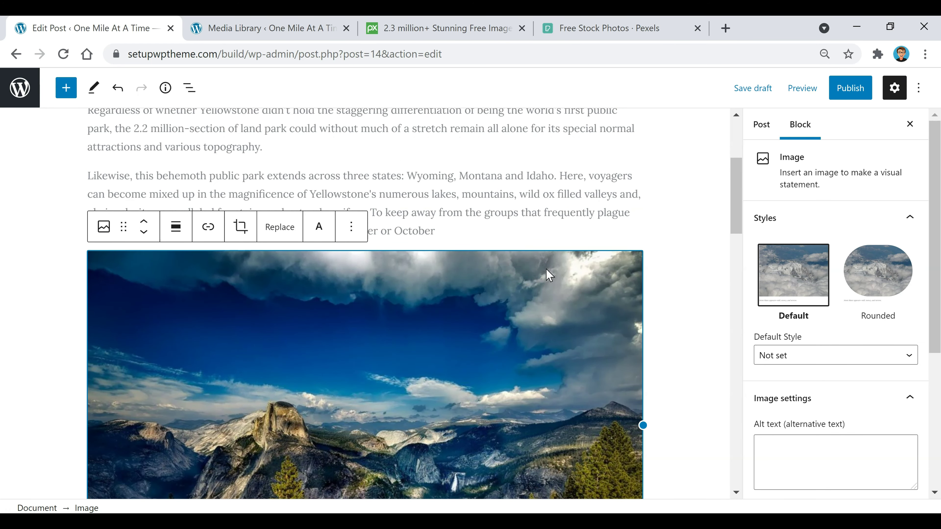
scroll(823, 185, "down", 5)
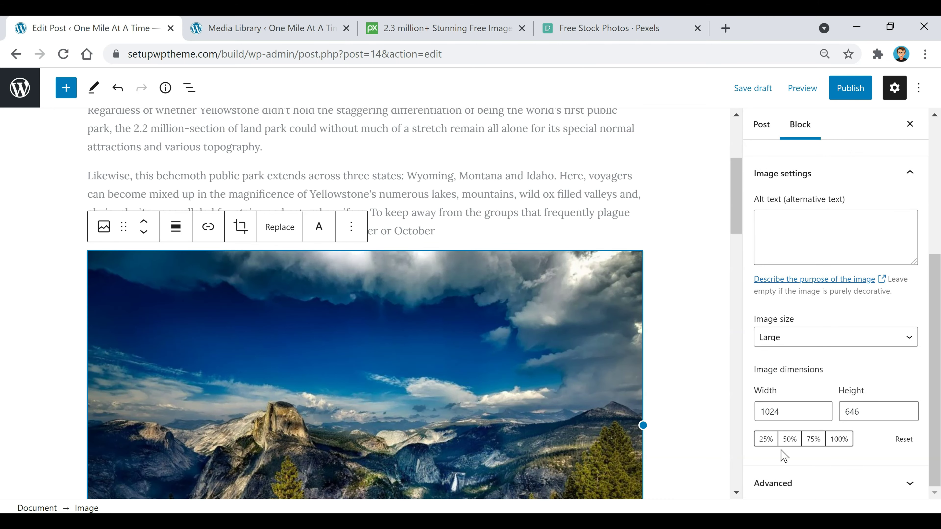
left_click(788, 441)
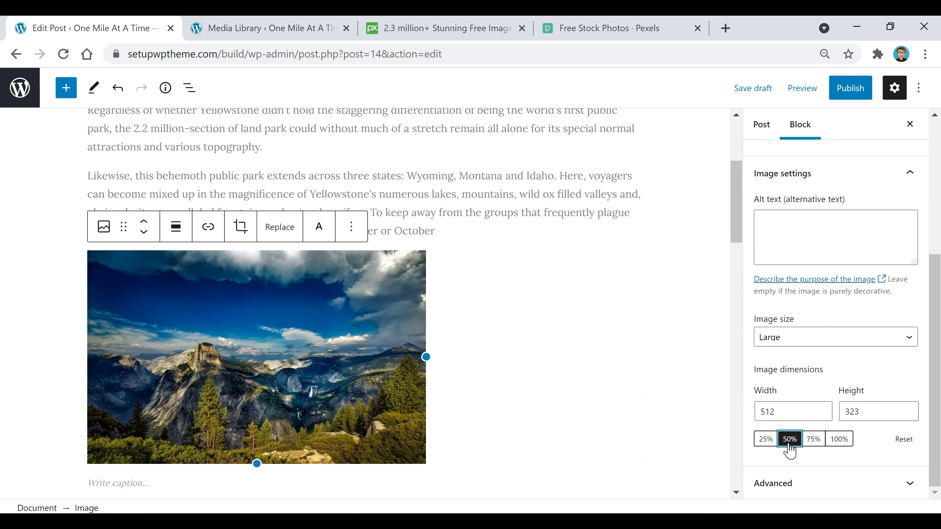
left_click(814, 441)
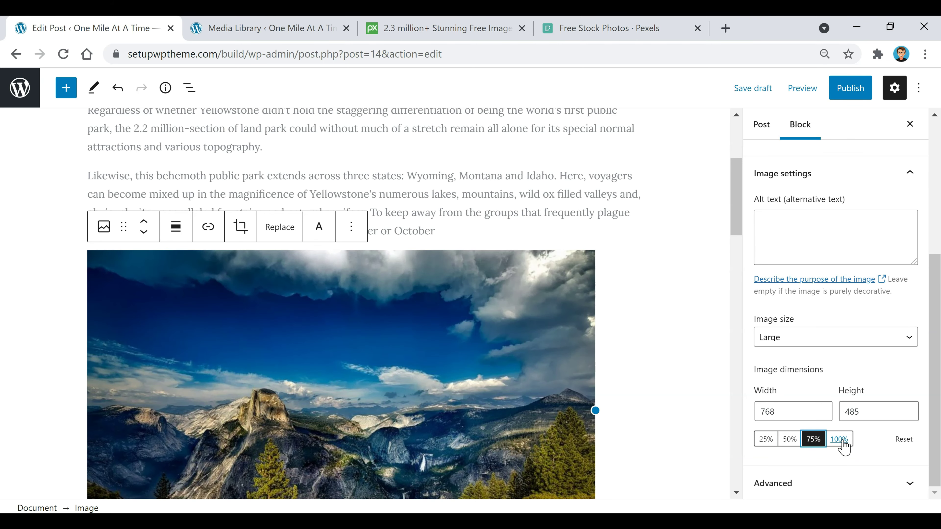
left_click(841, 441)
left_click(790, 441)
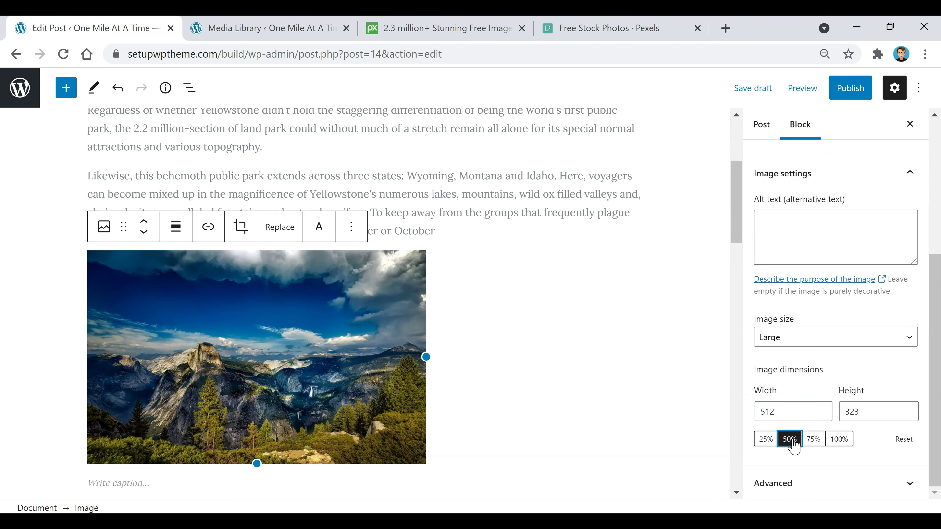
left_click(817, 442)
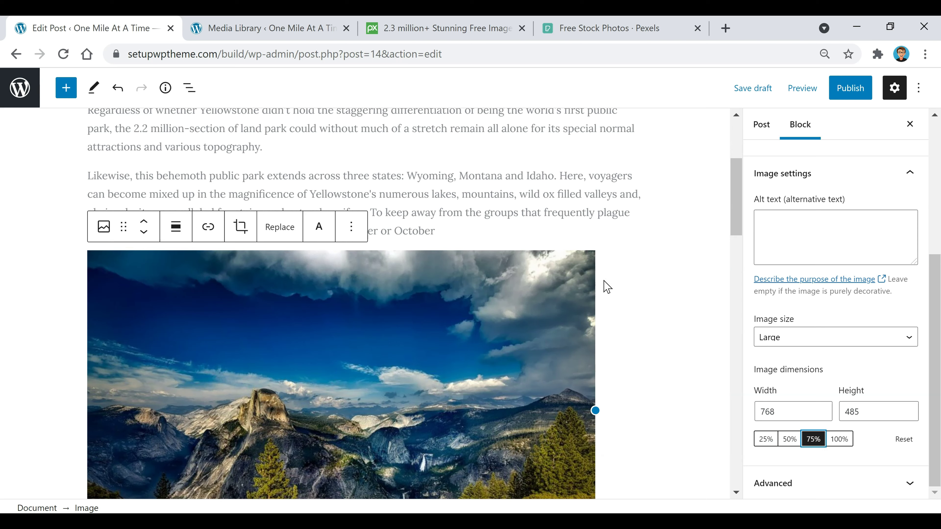
Set the alternative text of the Yellowstone section's image to "yellowstone".
left_click(818, 244)
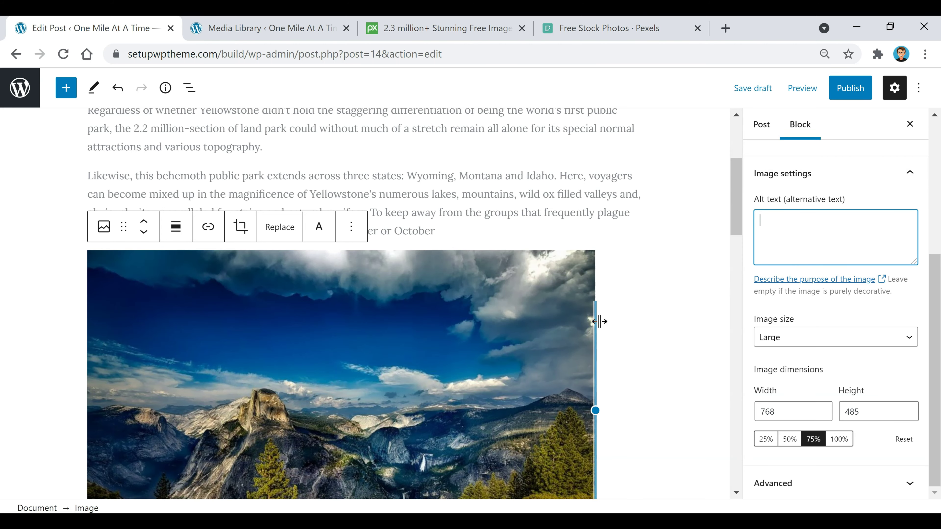
scroll(598, 319, "up", 3)
scroll(640, 238, "down", 2)
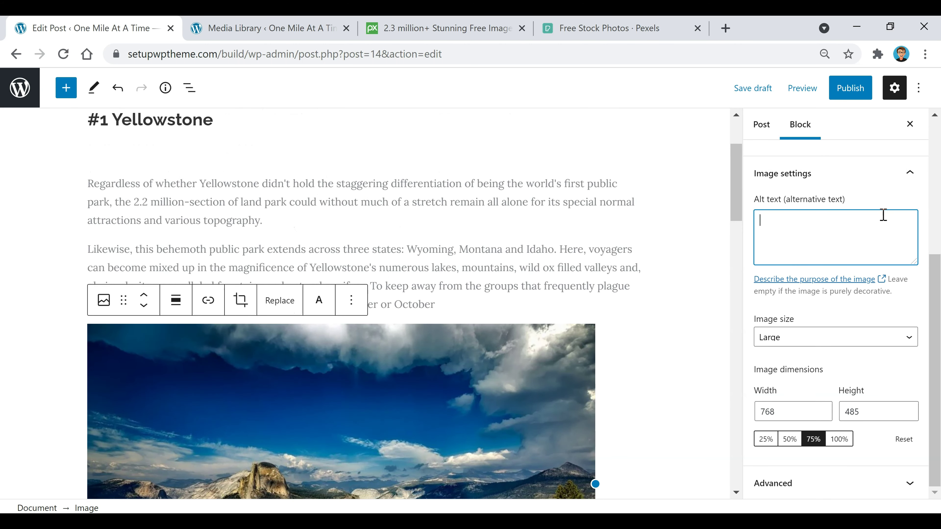
type("yellowstone")
Apply the Rounded style to the Yellowstone section's image and check how it looks in the post.
scroll(884, 215, "up", 3)
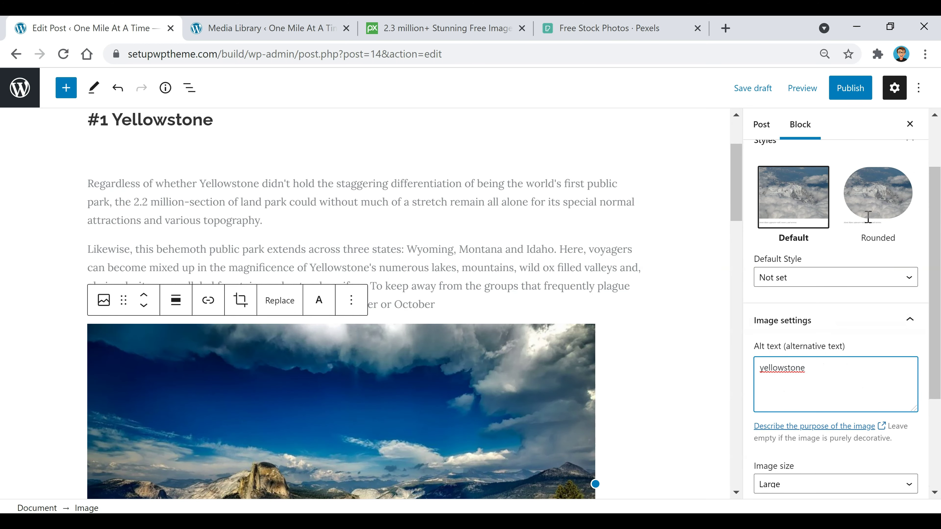
left_click(871, 201)
scroll(589, 262, "down", 4)
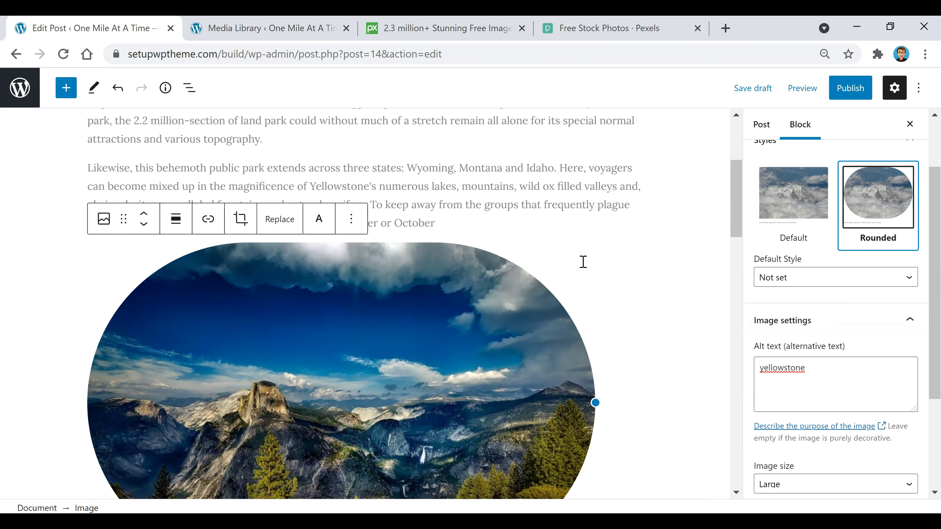
Return the Yellowstone section's image to the Default style.
scroll(649, 259, "up", 4)
left_click(784, 194)
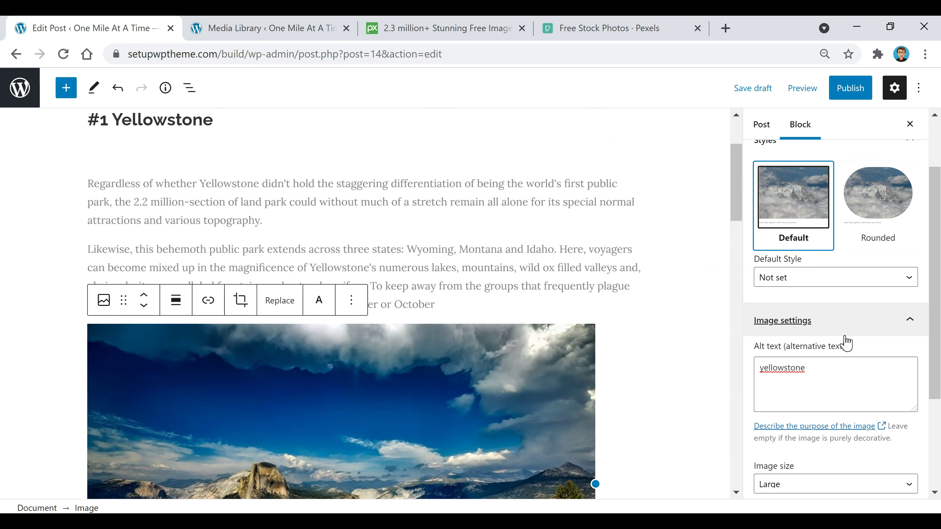
Insert a Spacer block with a height of 10 pixels between the Yellowstone text and its image.
left_click(467, 298)
key("Return")
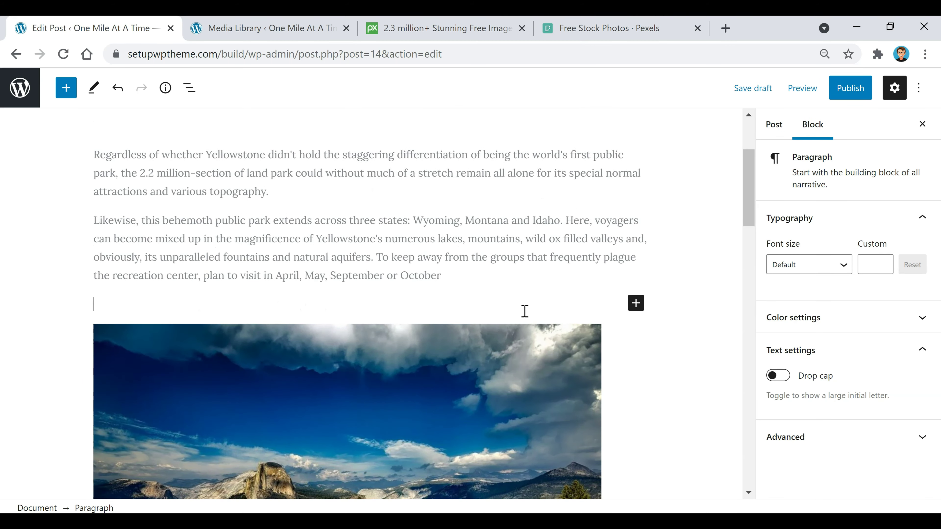
left_click(635, 303)
left_click(806, 160)
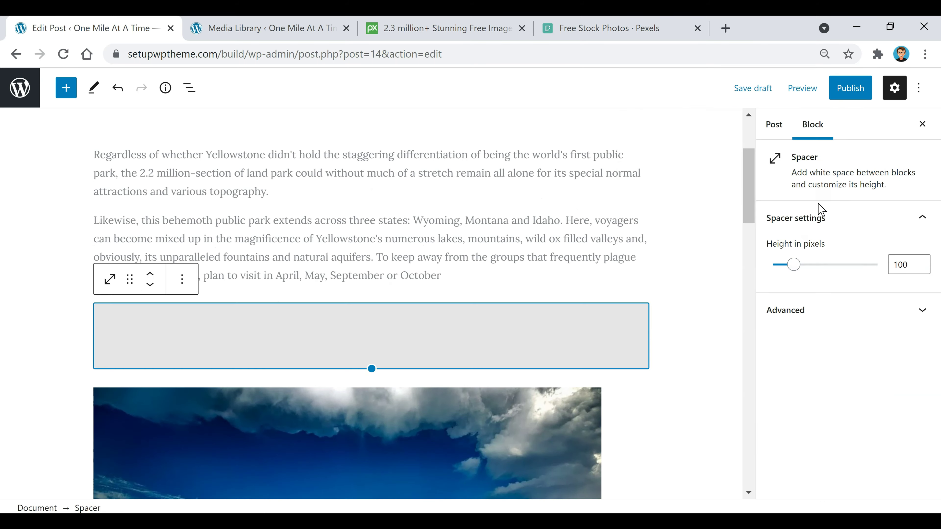
left_click(905, 264)
key("BackSpace")
key("BackSpace")
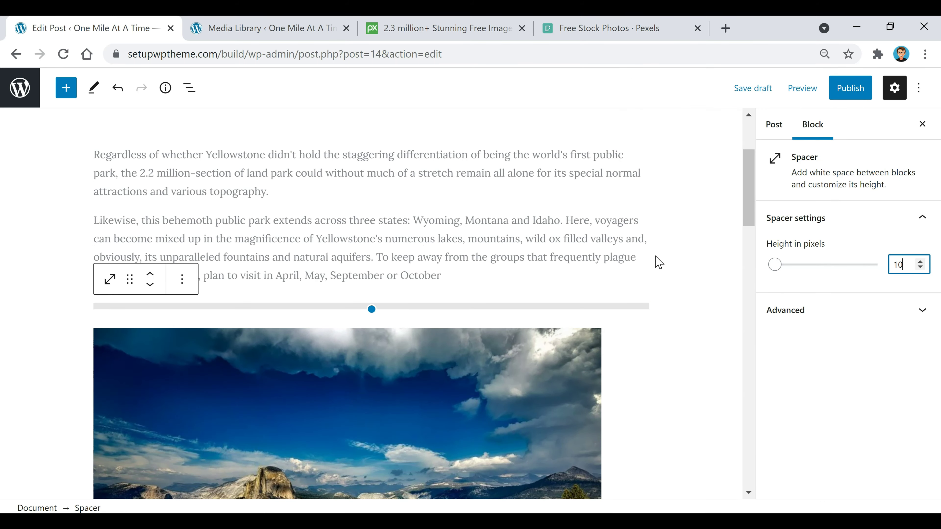
left_click(563, 212)
Align the Yellowstone section's image to the center and check its placement in the post.
scroll(537, 241, "down", 5)
left_click(430, 290)
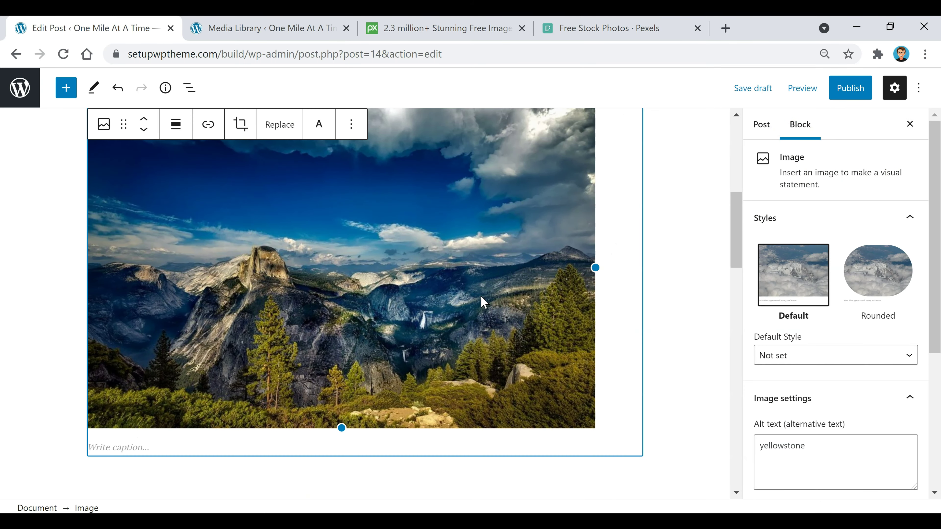
scroll(174, 239, "up", 2)
left_click(181, 159)
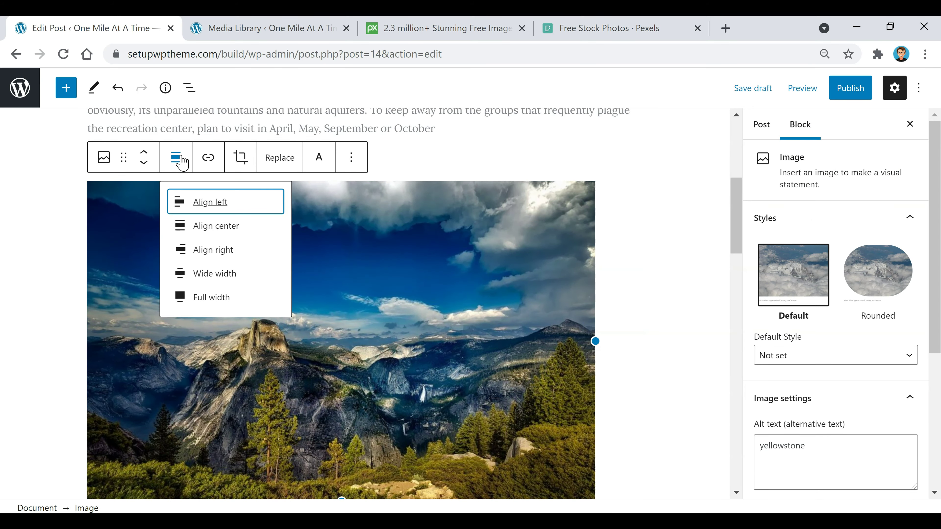
left_click(218, 227)
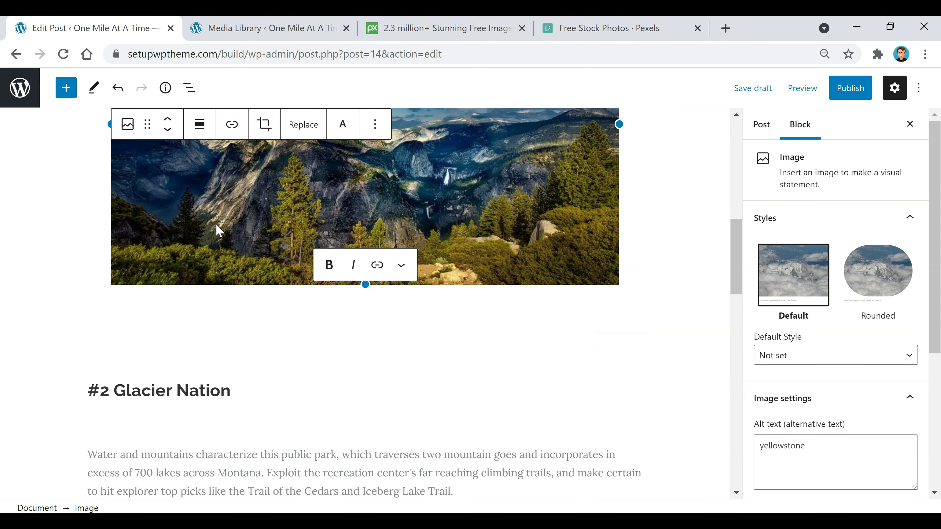
scroll(290, 323, "down", 2)
scroll(161, 280, "up", 6)
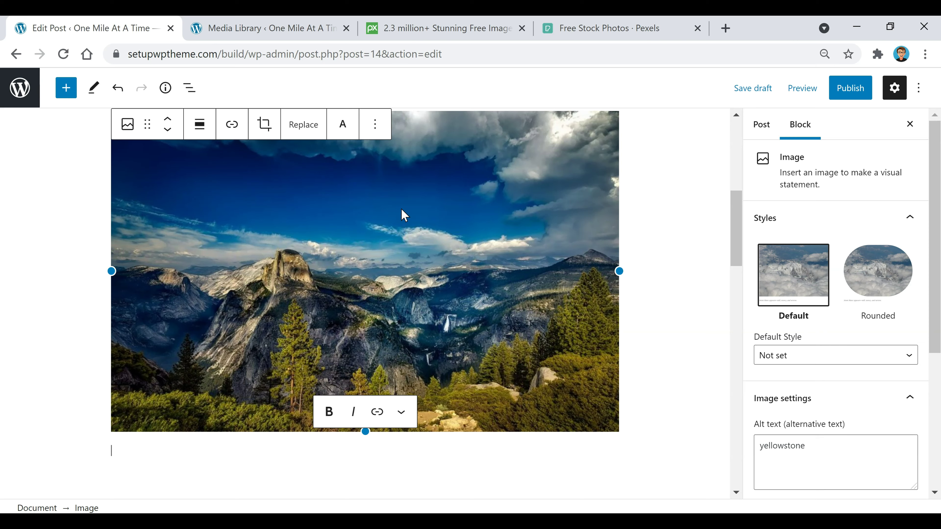
Look at the link options of the Yellowstone section's image and give the image the caption "Yellowstone".
left_click(364, 211)
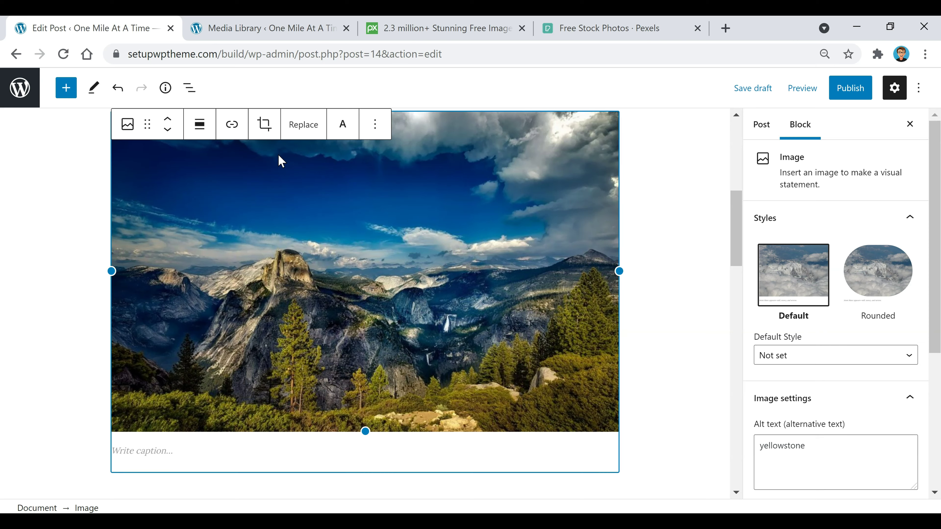
left_click(233, 124)
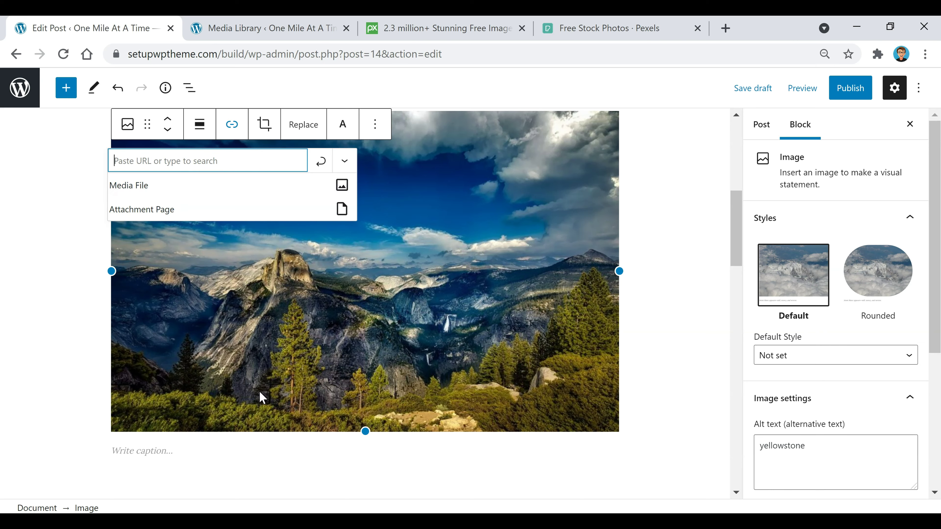
left_click(264, 457)
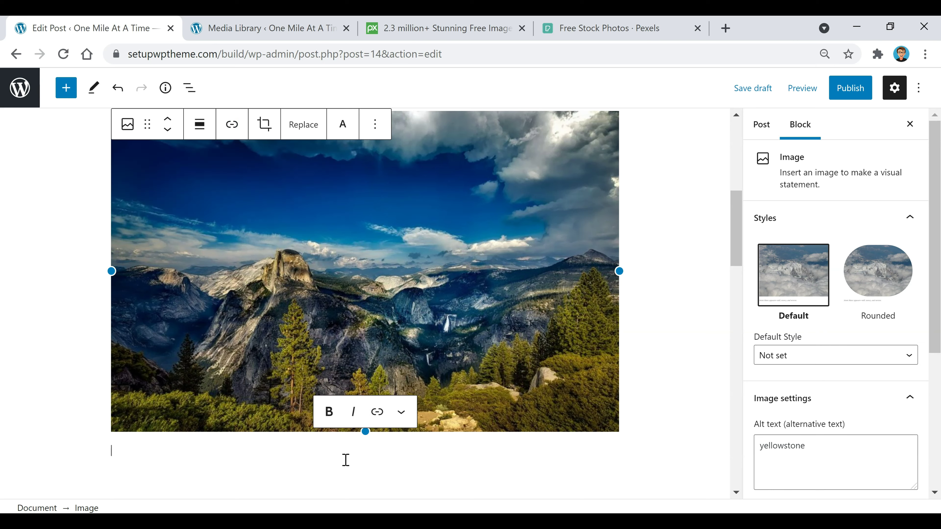
type("yellowston")
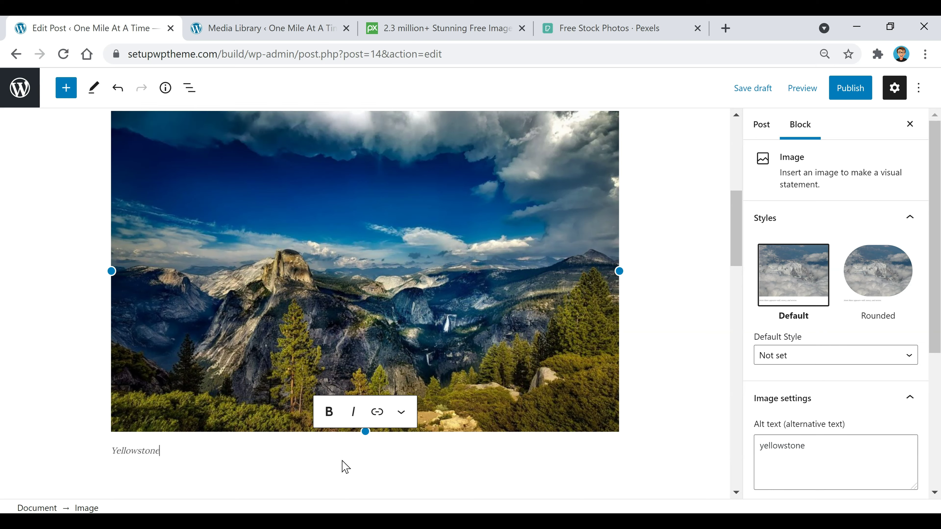
left_click(674, 214)
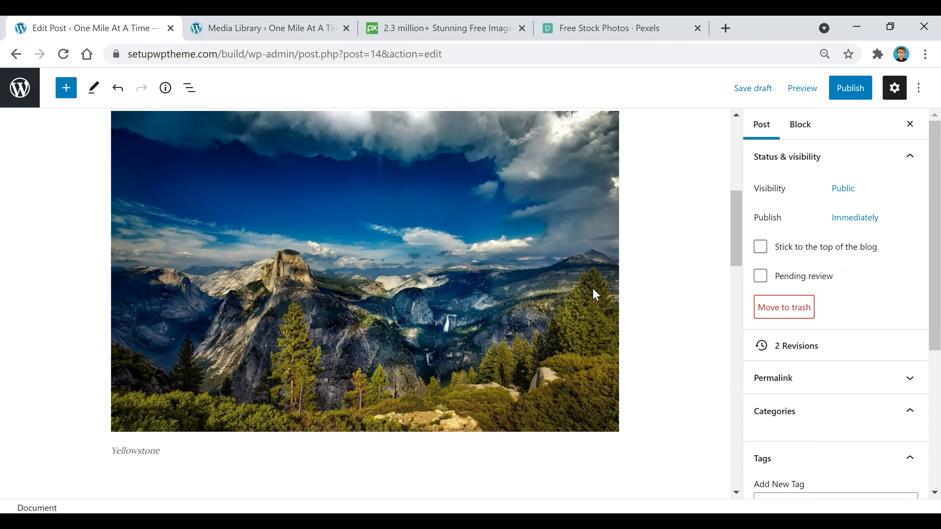
Review the headings, text, images and captions of the park sections throughout the post.
scroll(498, 388, "down", 1)
scroll(499, 387, "down", 3)
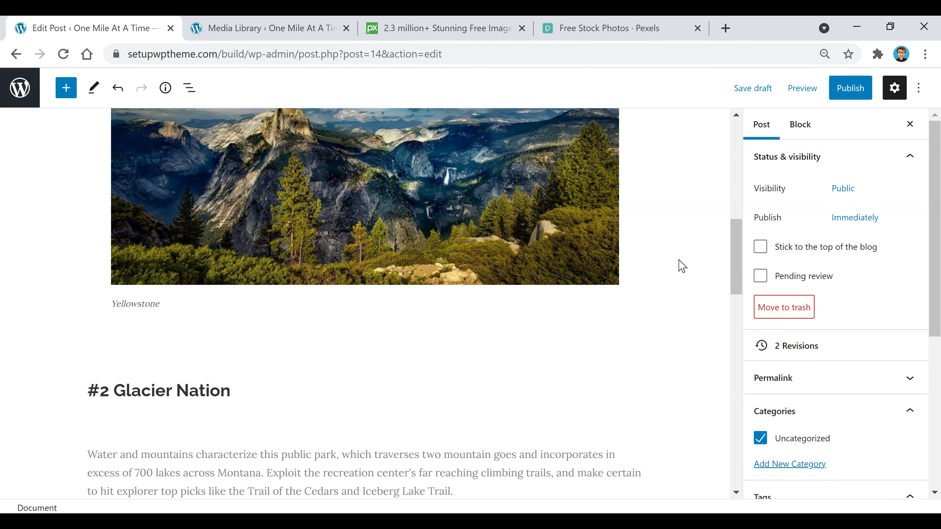
scroll(471, 210, "down", 3)
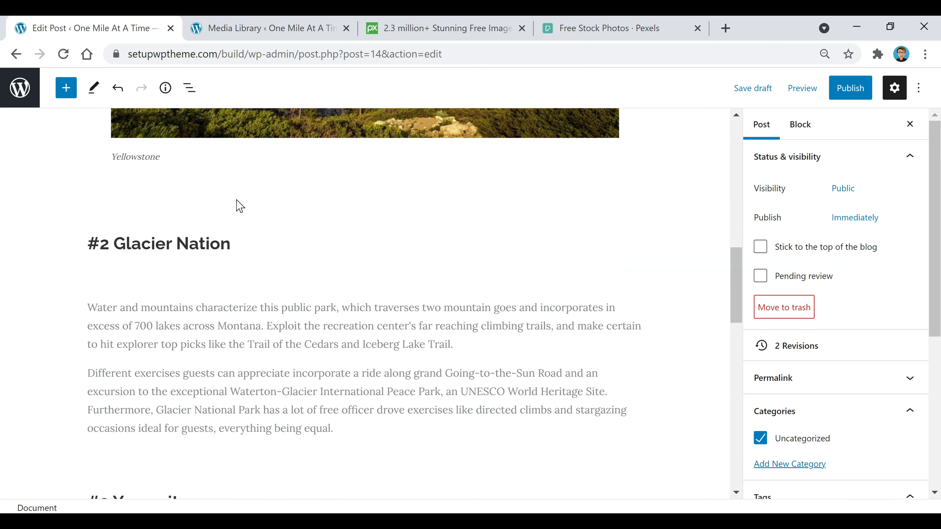
scroll(426, 252, "down", 2)
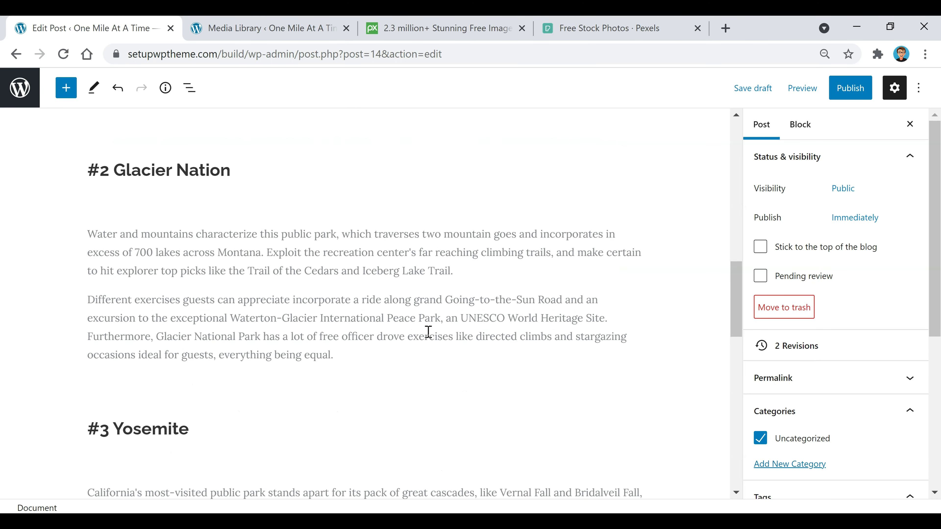
mouse_move(184, 187)
scroll(245, 198, "down", 1)
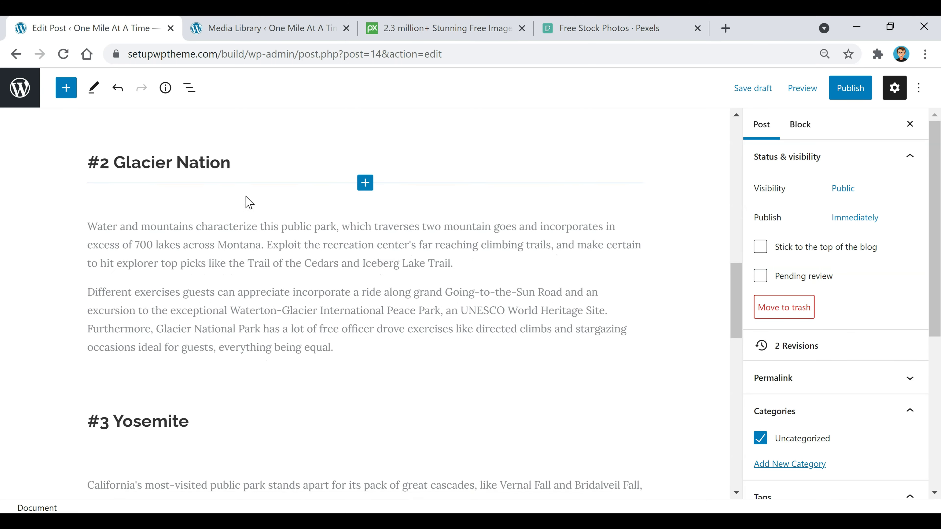
scroll(259, 215, "down", 6)
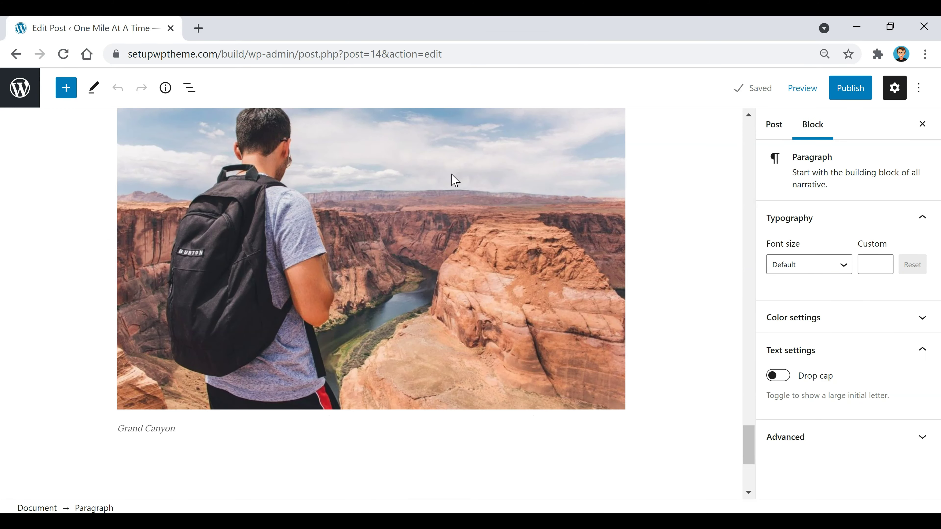
scroll(653, 252, "up", 10)
scroll(654, 252, "up", 20)
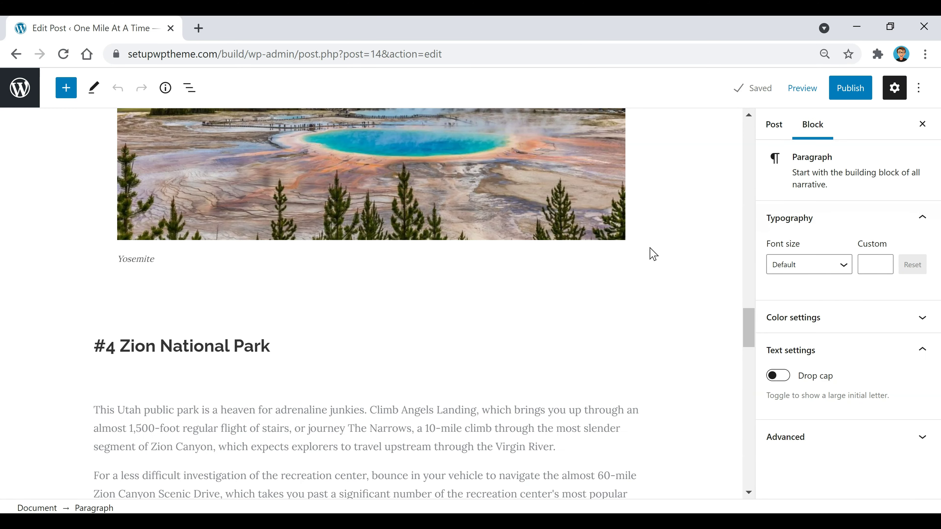
scroll(625, 266, "up", 15)
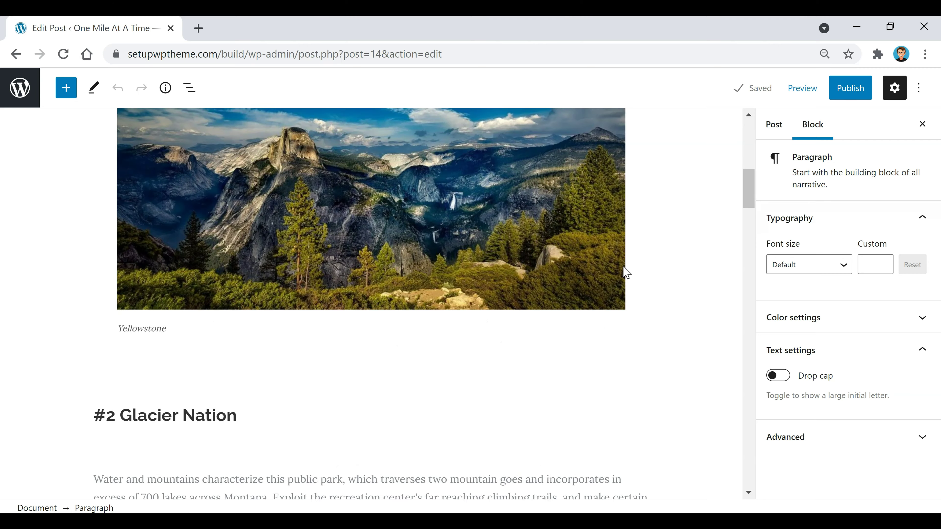
Set travel.jpg from the media library as the post's featured image.
left_click(779, 128)
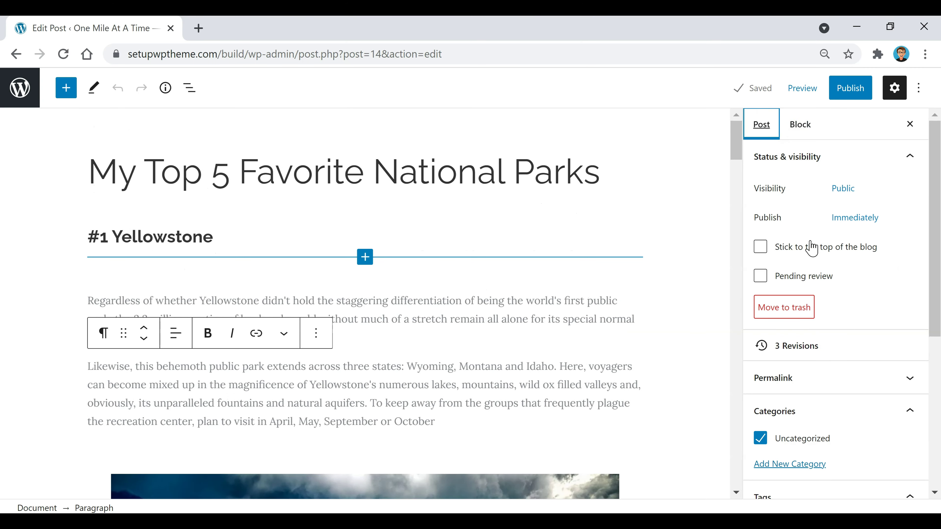
scroll(803, 207, "down", 7)
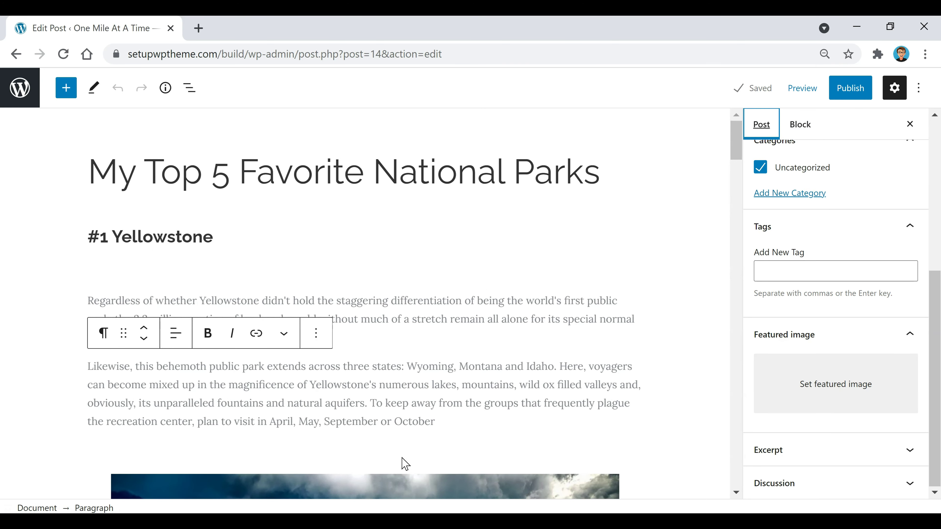
scroll(548, 451, "down", 2)
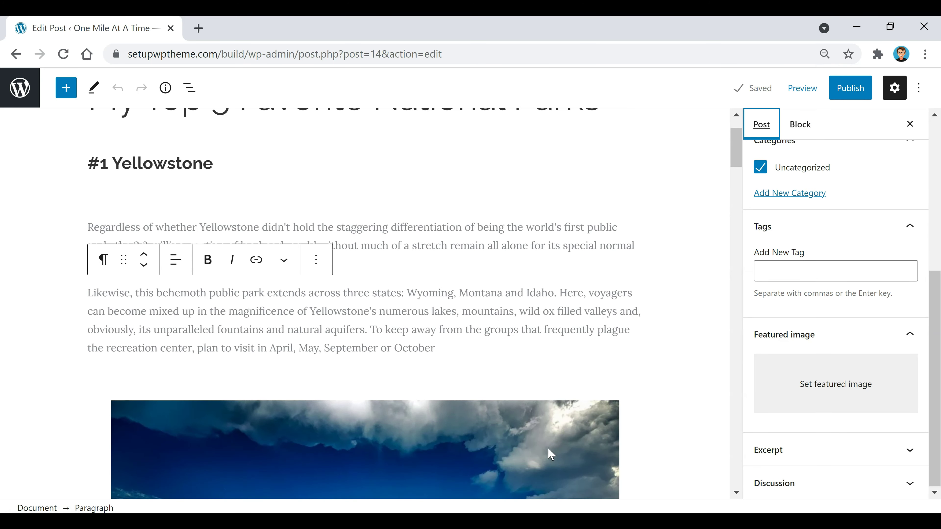
scroll(539, 356, "down", 4)
scroll(540, 341, "up", 6)
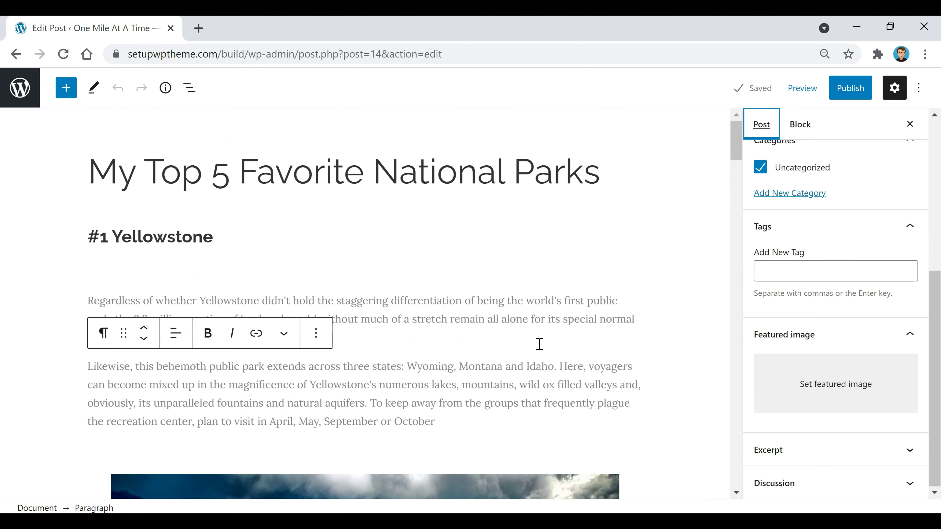
left_click(844, 393)
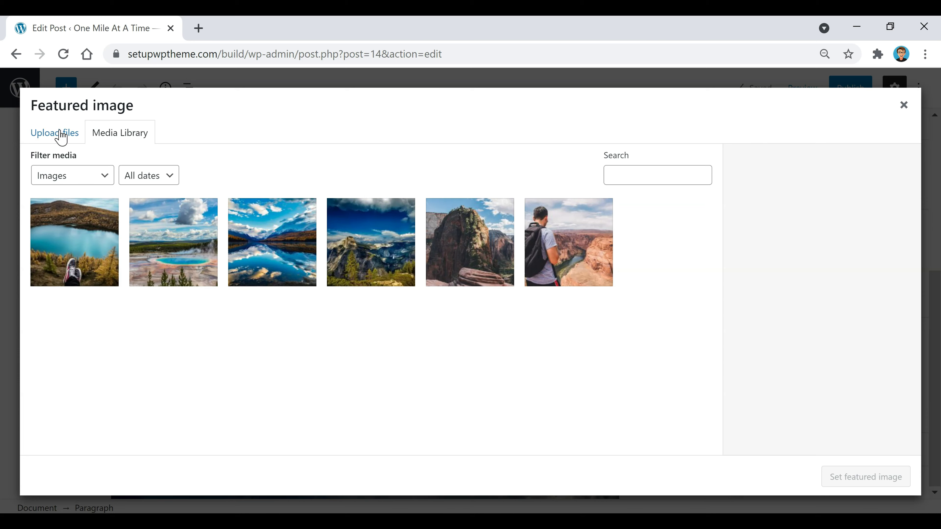
left_click(65, 257)
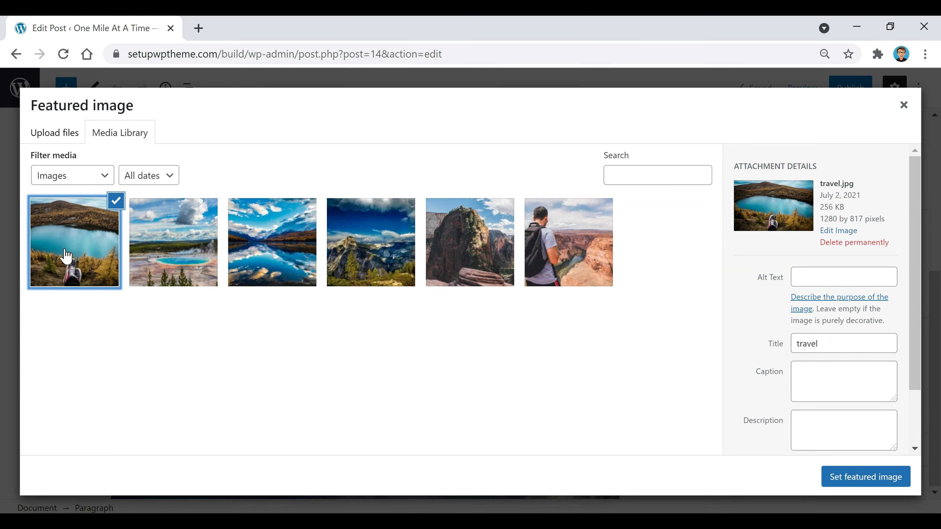
left_click(867, 480)
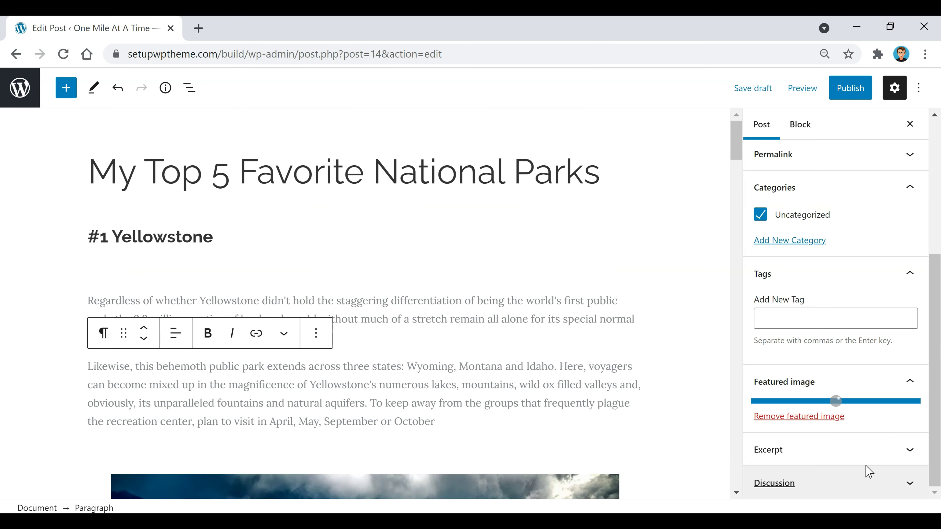
left_click(560, 317)
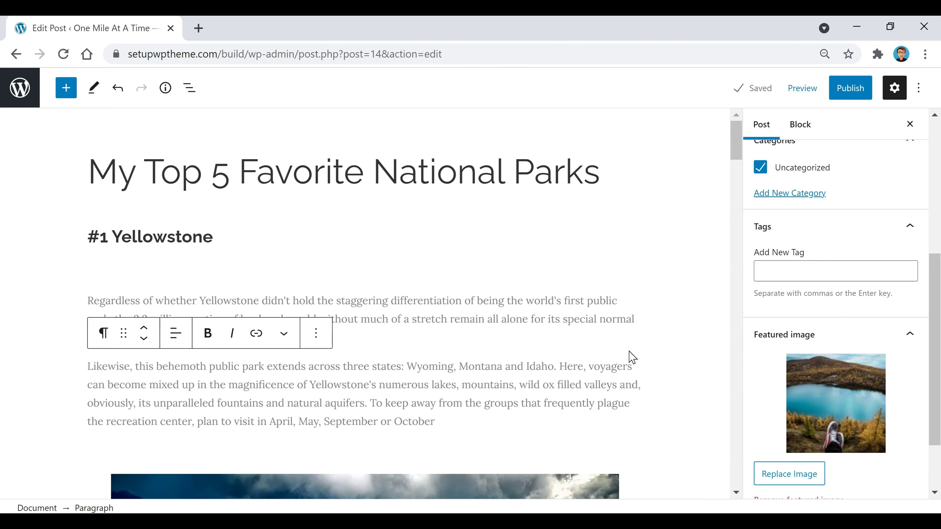
Preview the post in a new tab, examine the featured image and the first sections, and close the preview.
left_click(800, 89)
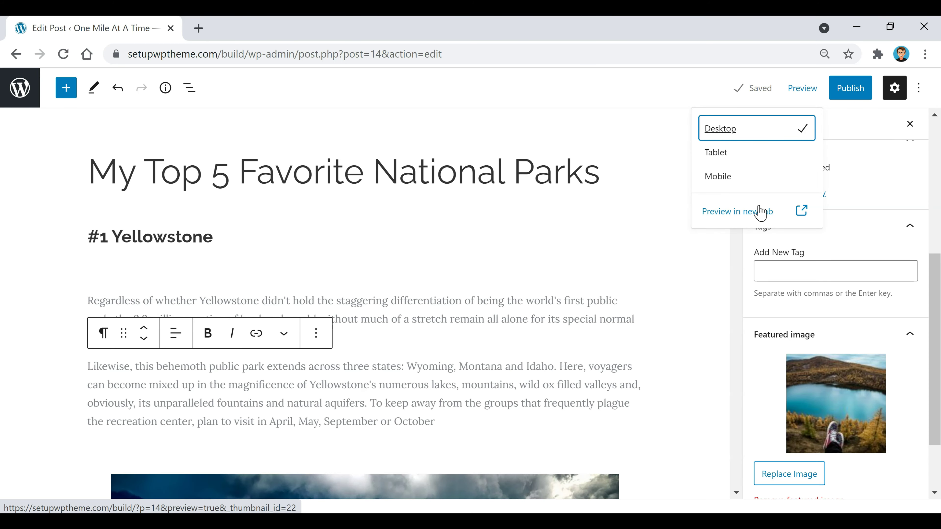
left_click(735, 216)
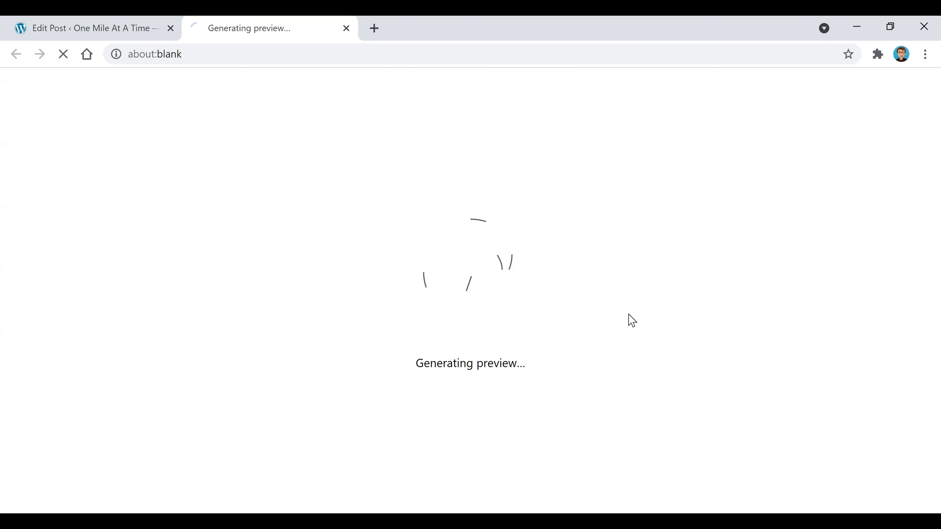
scroll(326, 229, "down", 5)
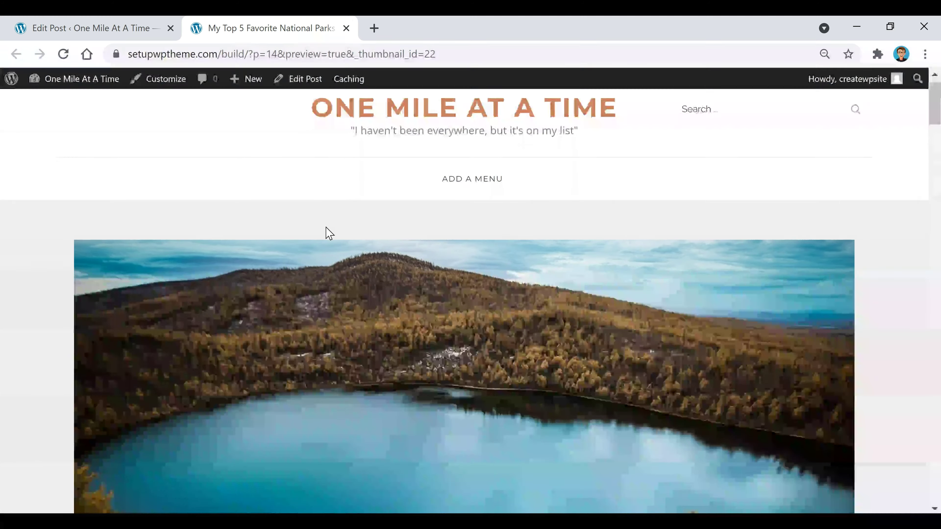
scroll(216, 210, "down", 12)
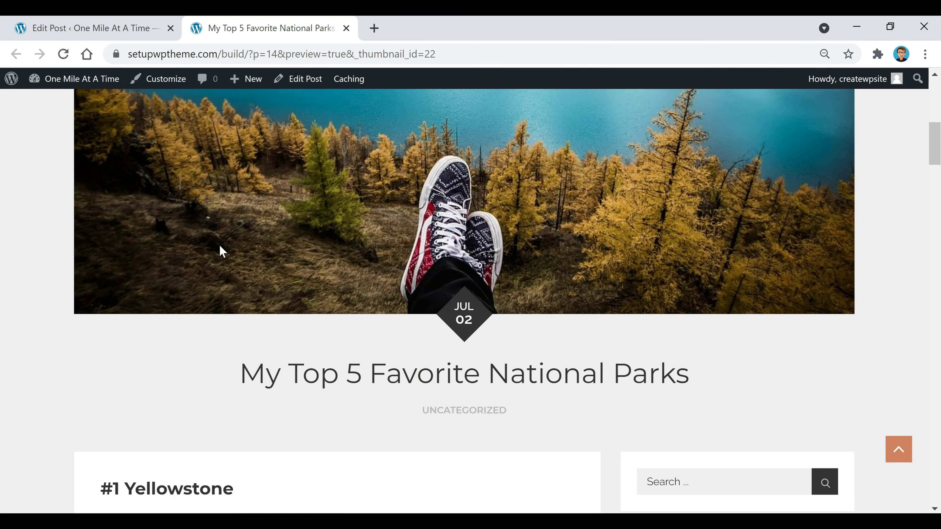
scroll(258, 246, "down", 10)
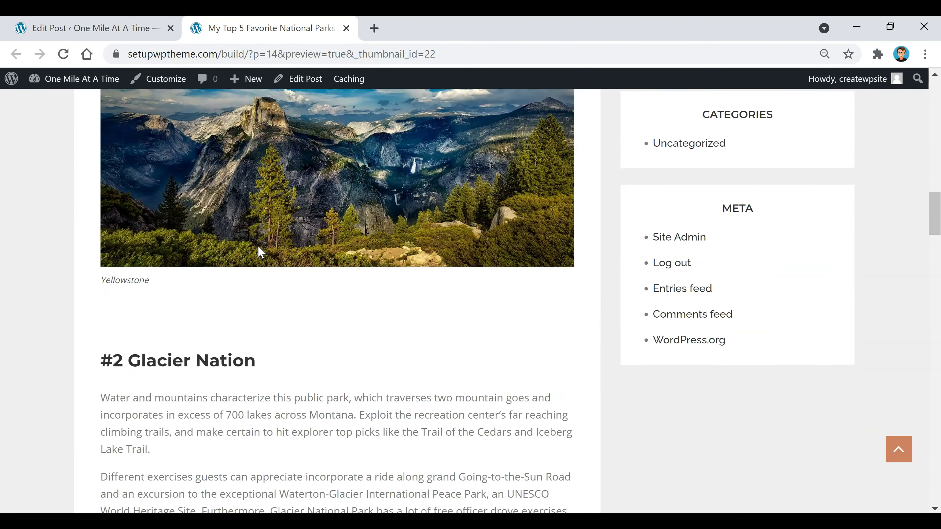
key("ctrl+w")
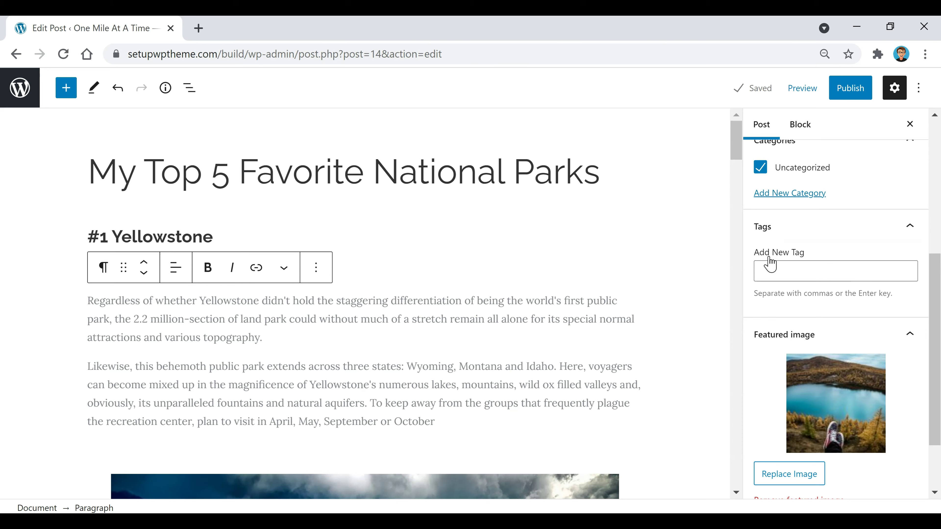
Tag the post with "my top 5 national parks", "national parks" and "best national parks".
left_click(815, 273)
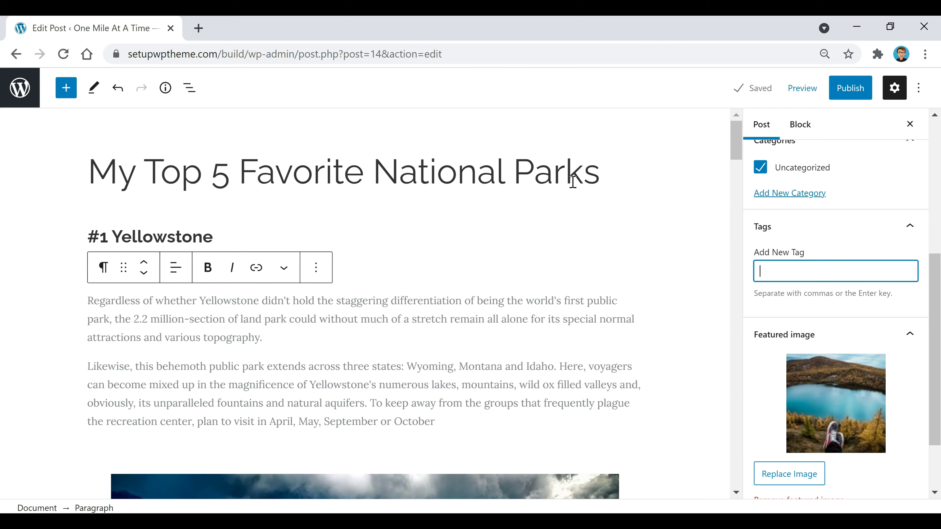
type("my top 5 national parks")
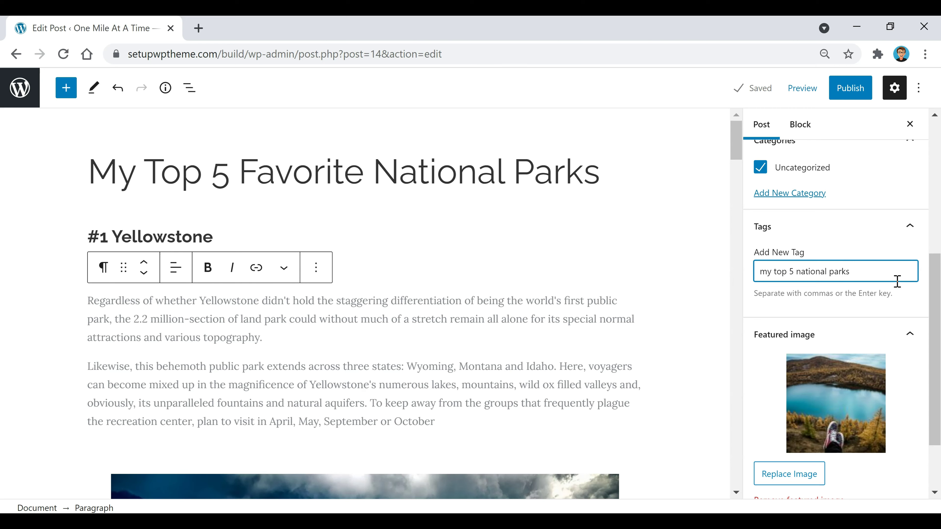
key("Return")
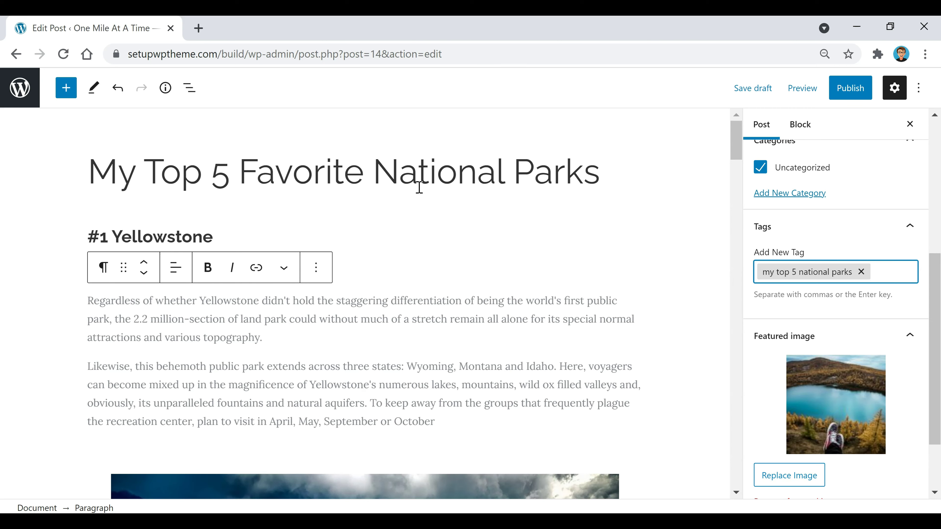
type("national park")
type("s")
key("Return")
type("best national p")
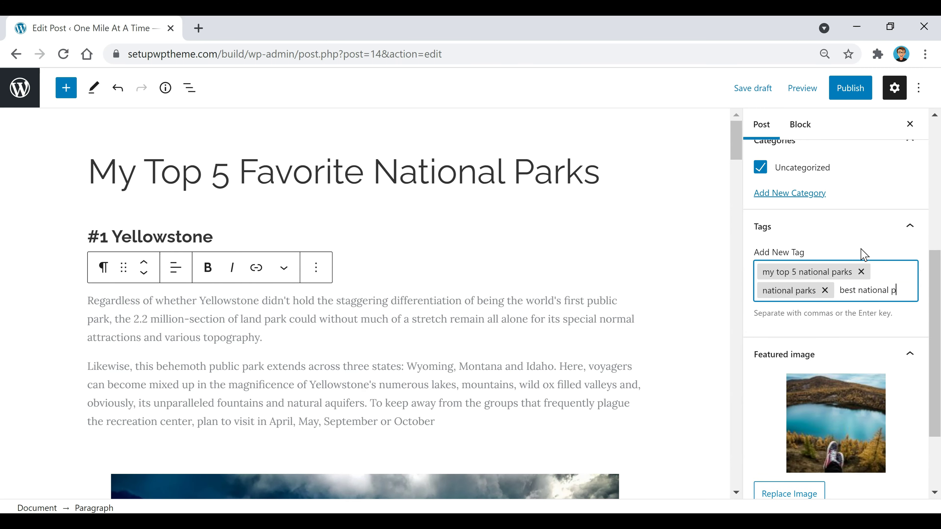
type("arks")
key("Return")
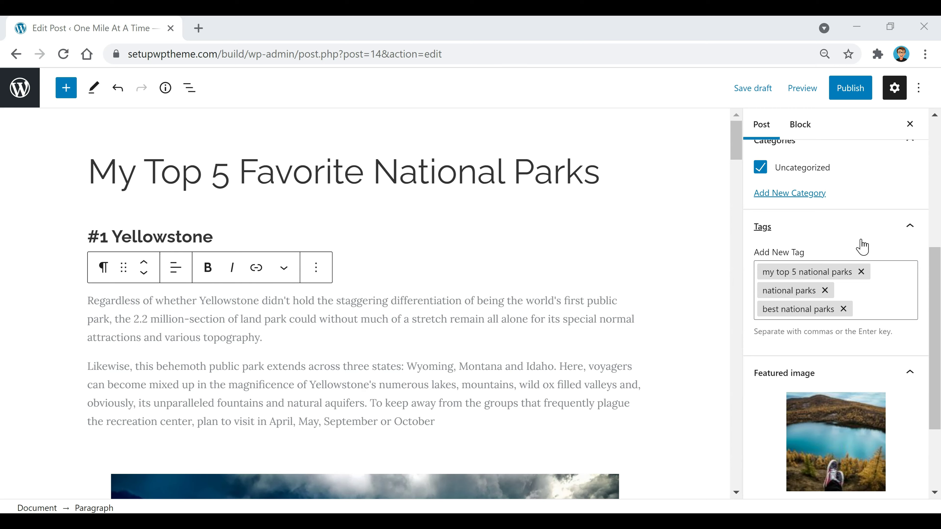
Open the form for adding a new category to the post.
left_click_drag(935, 257, 939, 222)
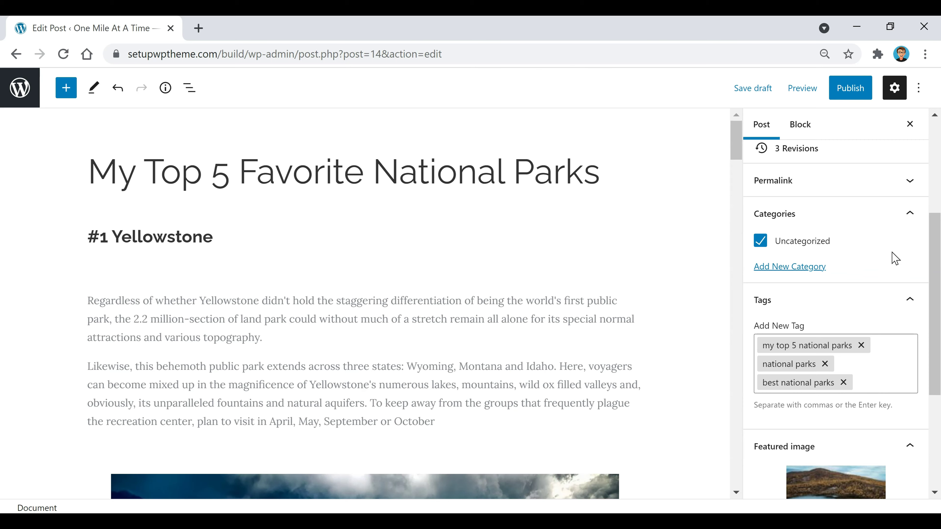
left_click(793, 270)
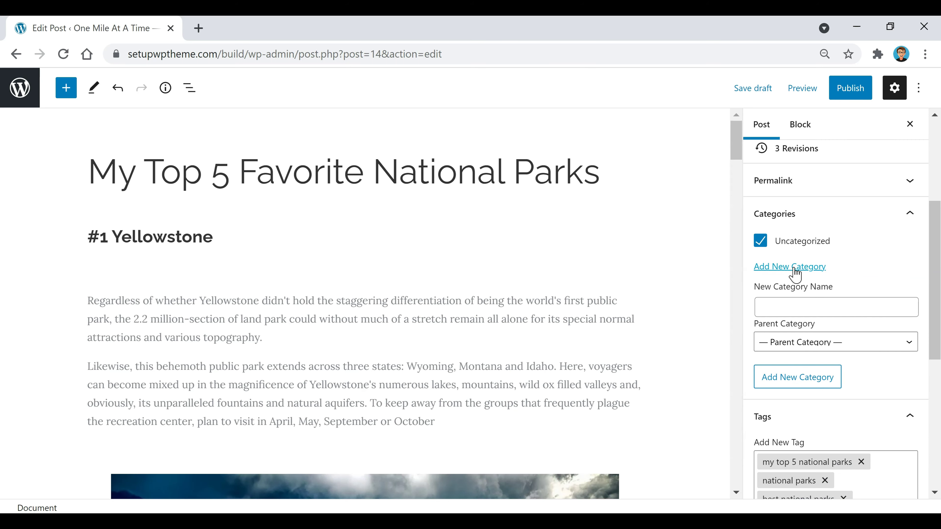